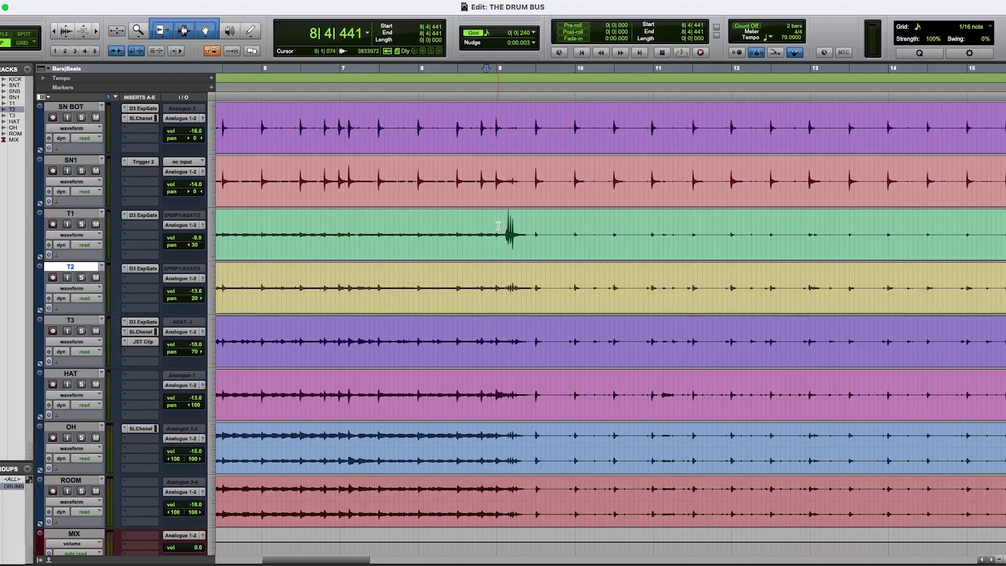
Audition the drums from just before the T1 tom hit and check T1's expander/gate settings.
click(411, 222)
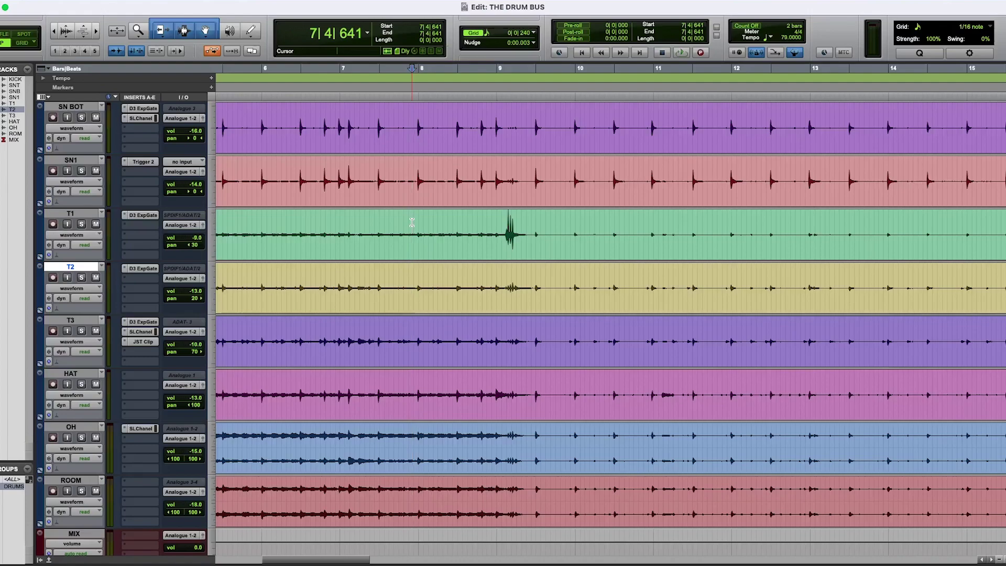
key(space)
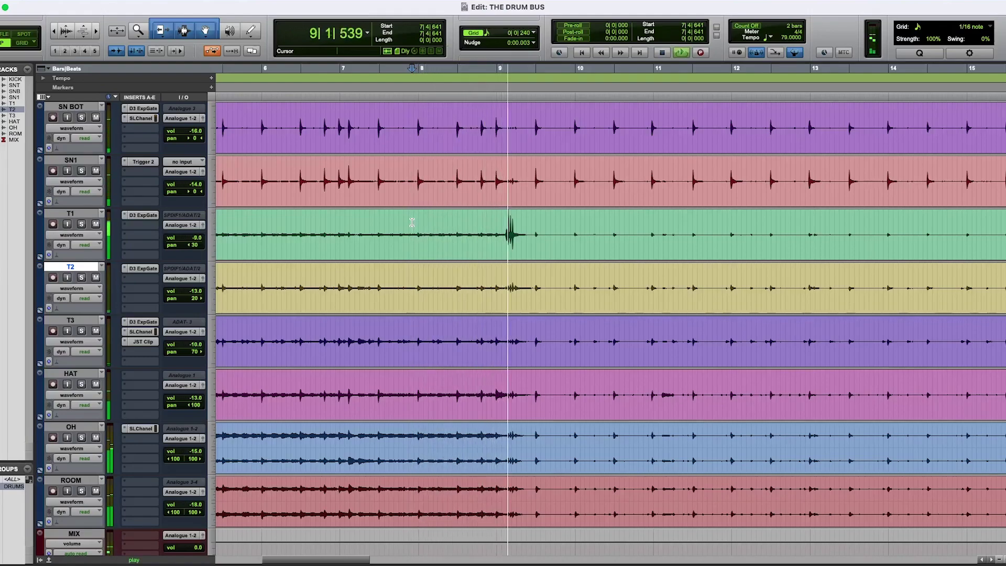
key(space)
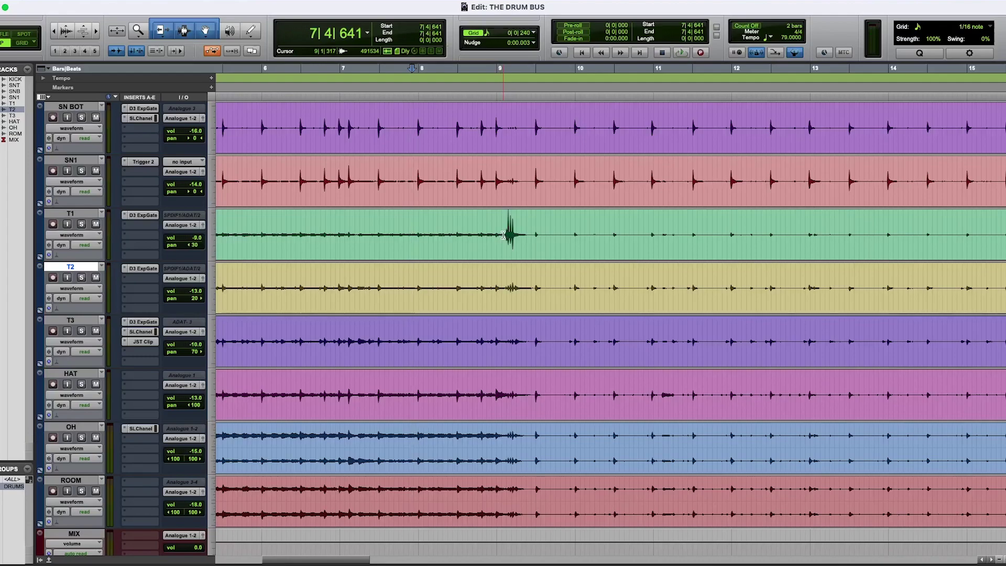
click(138, 218)
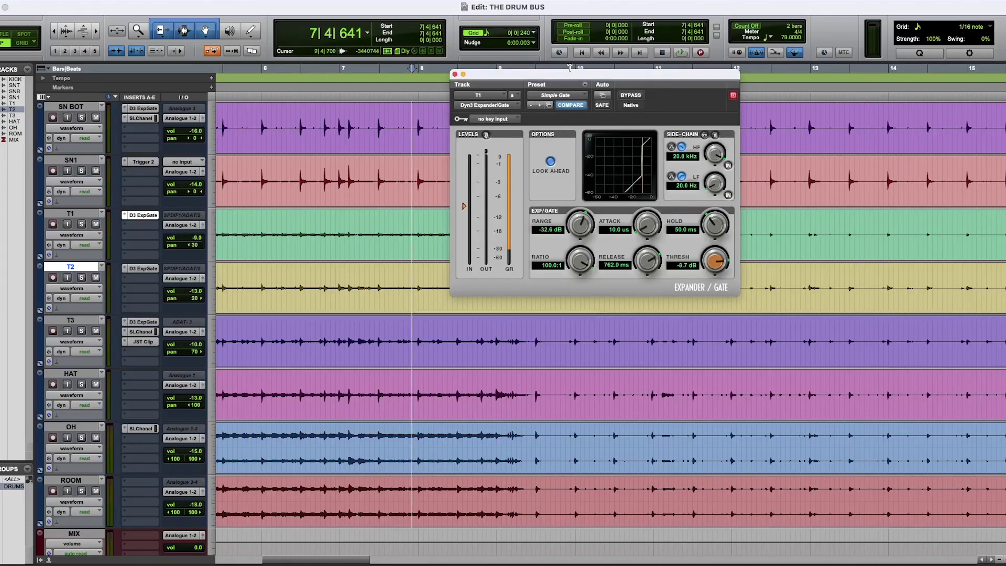
drag(565, 75, 707, 119)
click(596, 115)
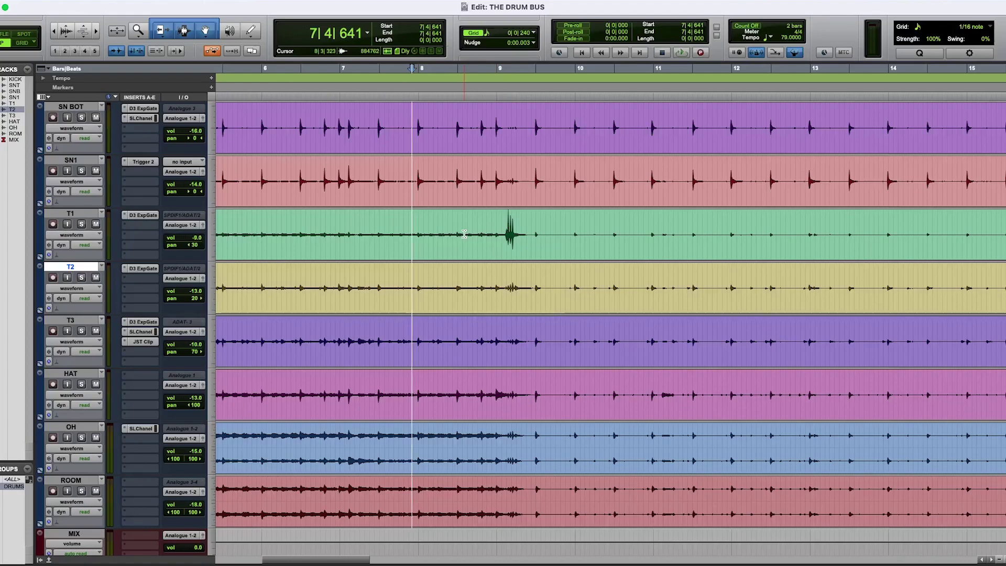
Zoom in on the T1 tom hit near 9|1|236 and locate its transient.
click(502, 231)
key(ctrl+bracketright)
key(ctrl+bracketright)
key(ctrl+bracketright)
key(ctrl+bracketright)
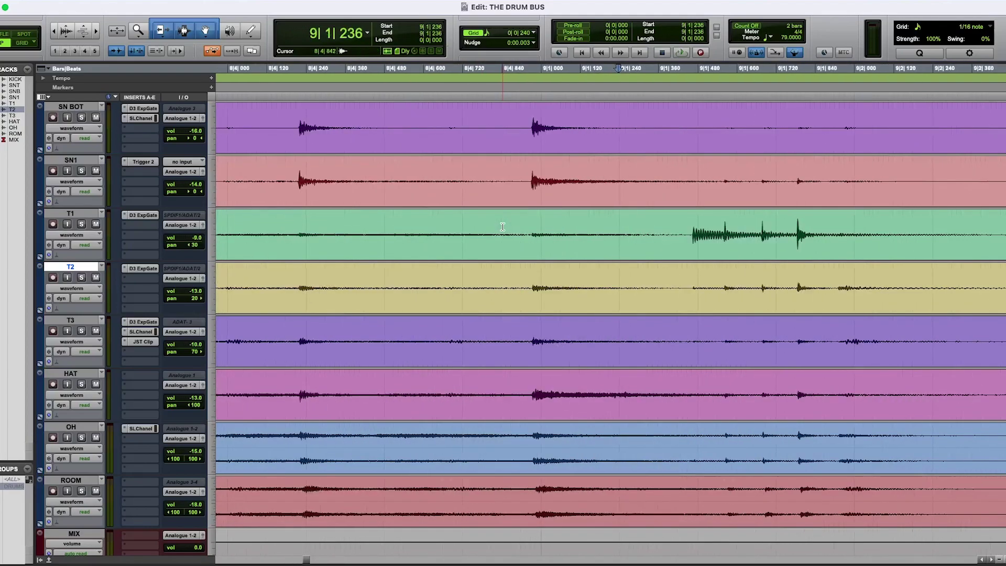
key(ctrl+bracketleft)
key(ctrl+bracketleft)
key(ctrl+bracketleft)
key(ctrl+bracketleft)
key(ctrl+bracketleft)
key(ctrl+bracketleft)
key(ctrl+bracketleft)
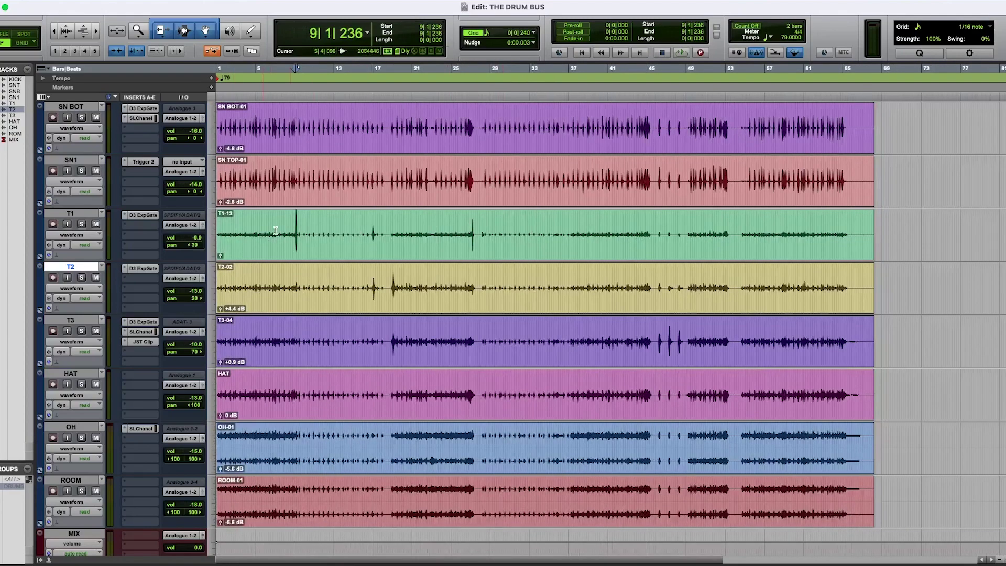
key(ctrl+bracketright)
key(ctrl+bracketright)
key(ctrl+bracketright)
key(ctrl+bracketright)
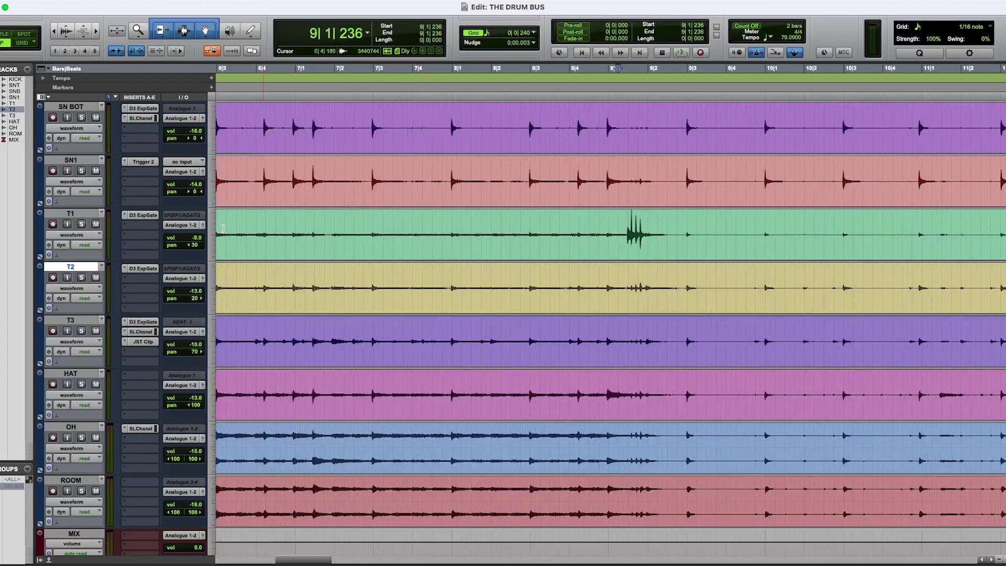
key(ctrl+bracketright)
key(ctrl+bracketright)
key(ctrl+bracketright)
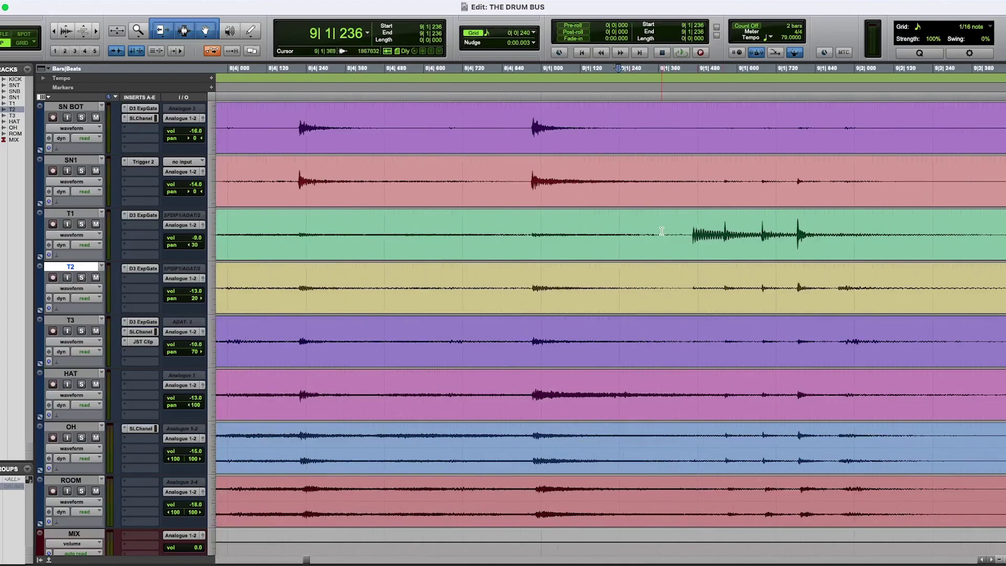
key(Tab)
Trim the start of the T1 clip to the tom transient.
key(shift+Return)
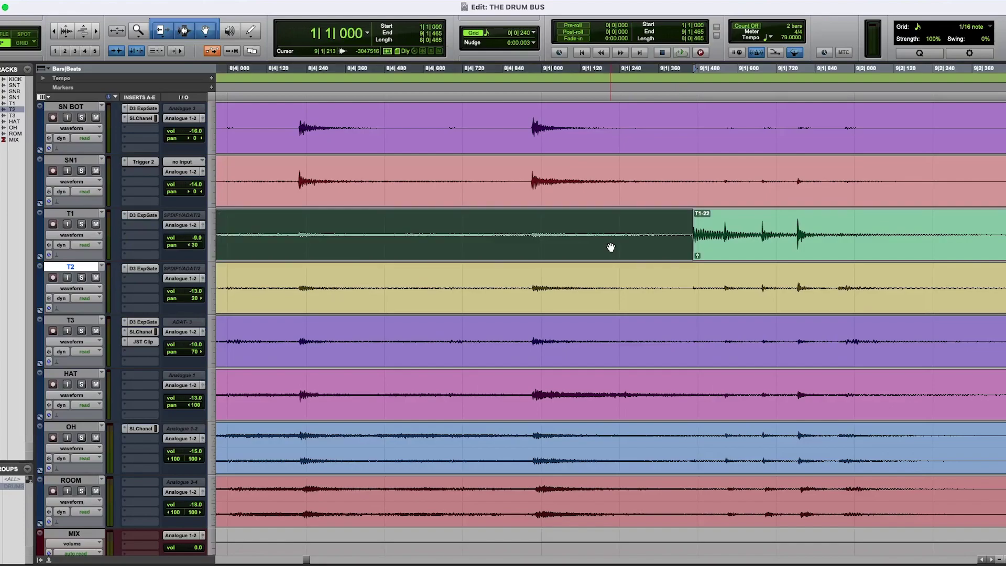
key(Delete)
key(ctrl+z)
click(621, 222)
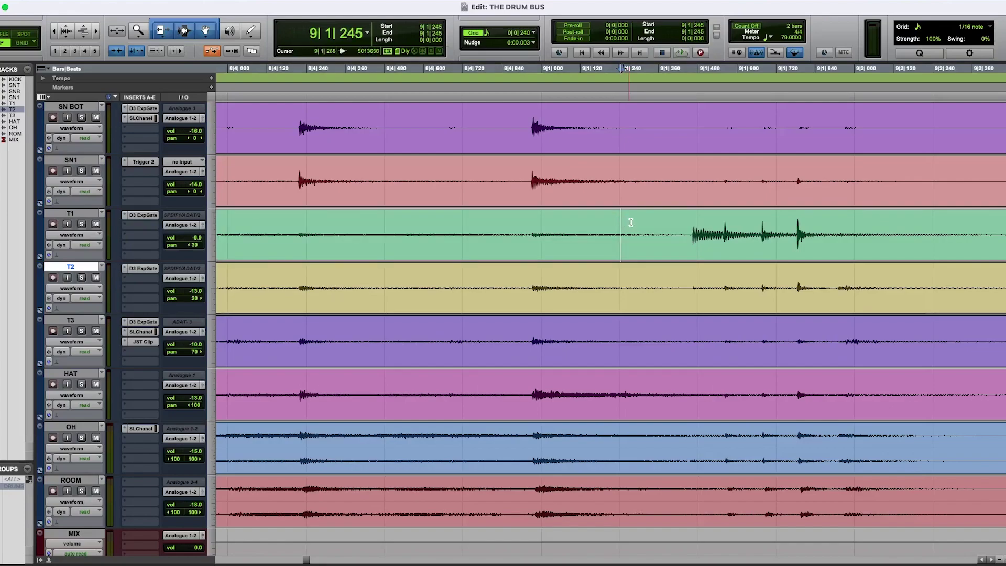
key(Tab)
key(a)
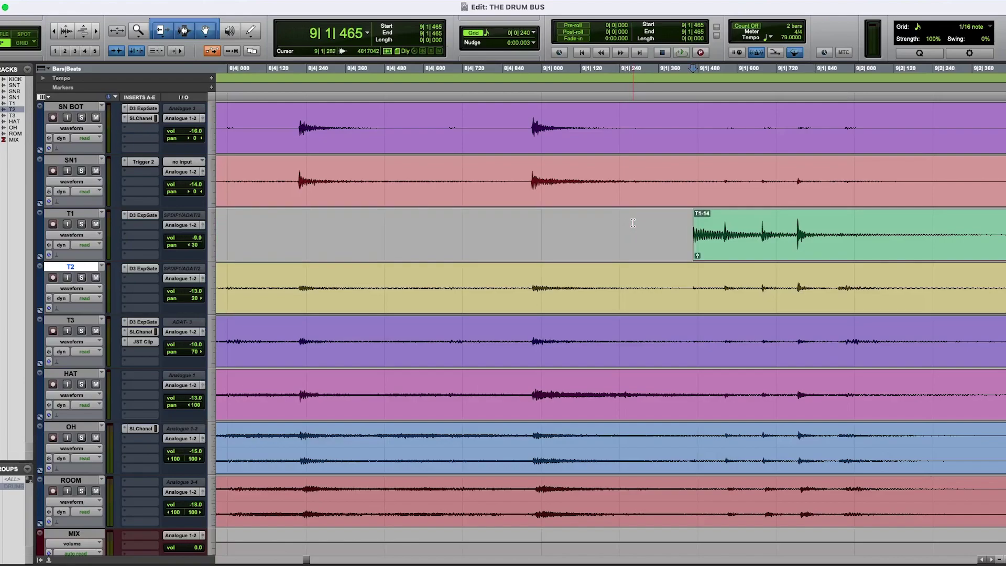
Delete the bleed after the tom hit and add a fade-out to the end of T1-21.
scroll(633, 222, right, 10)
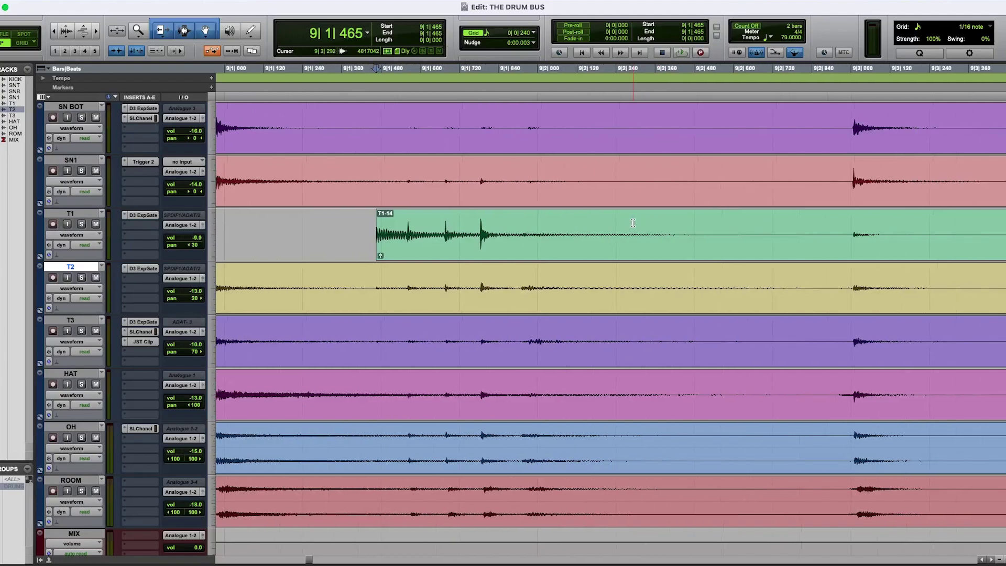
drag(558, 224, 735, 226)
key(Delete)
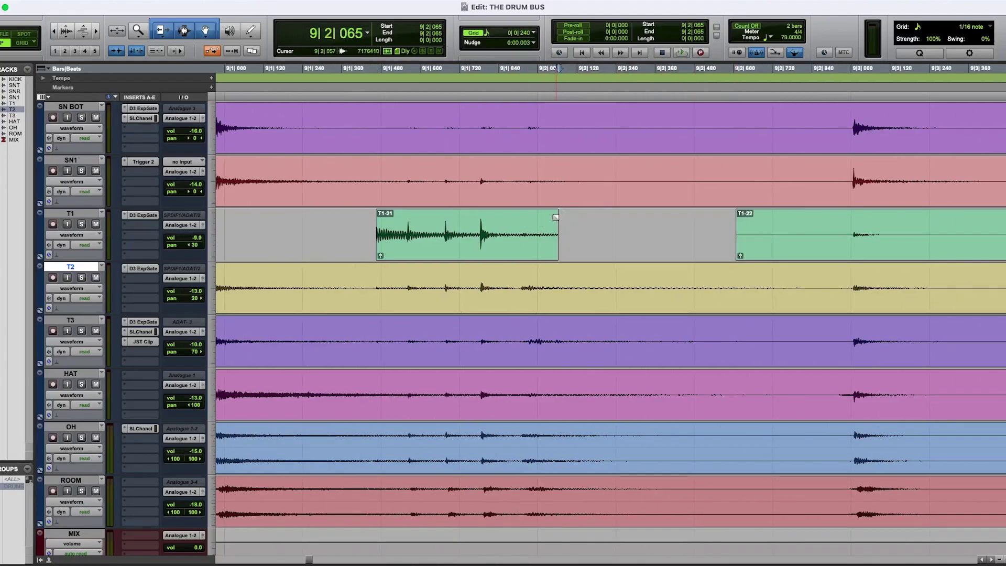
drag(555, 217, 512, 220)
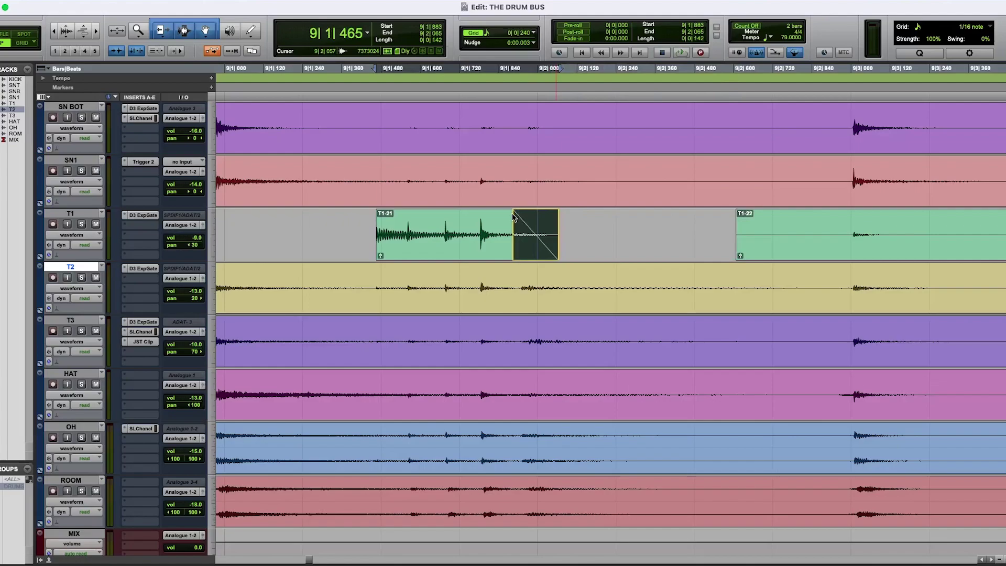
Solo T1 and compare its sound with the D3 ExpGate bypassed.
click(81, 225)
key(space)
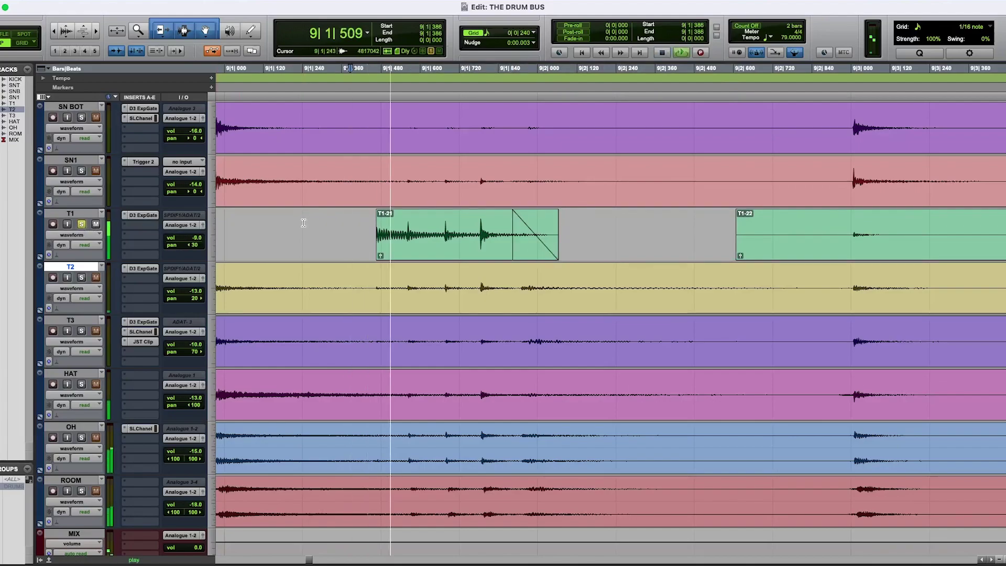
key(space)
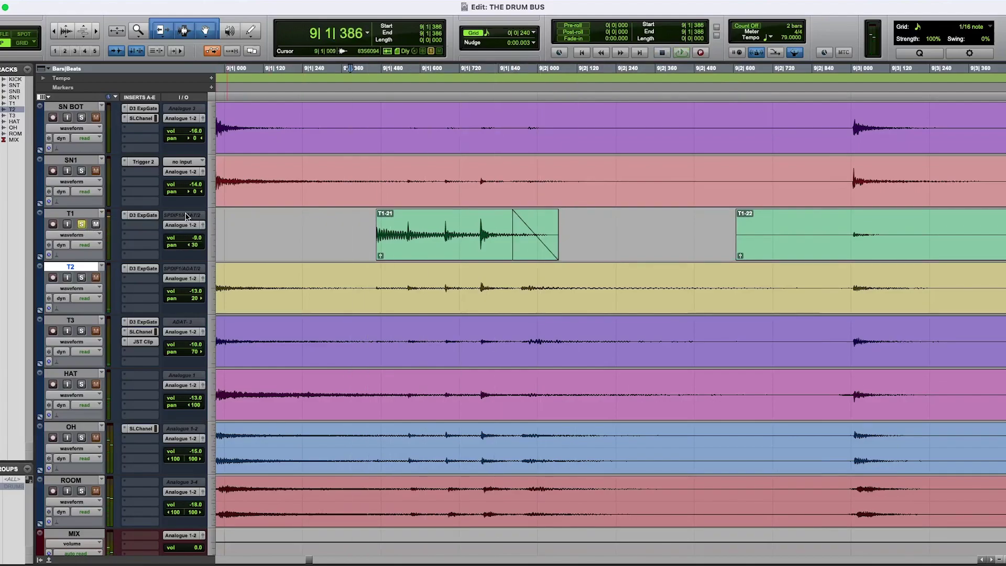
super+click(139, 216)
key(space)
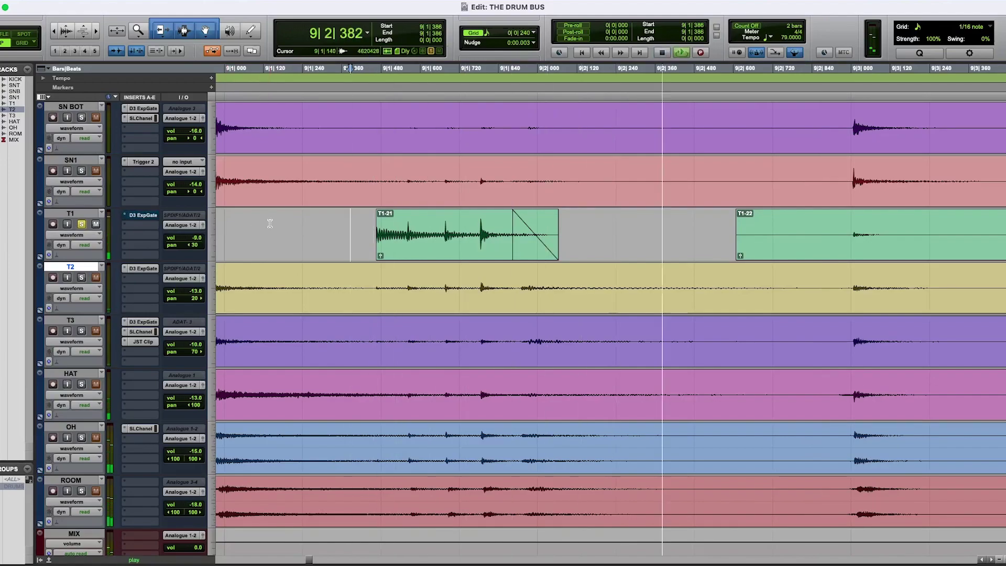
key(space)
click(82, 225)
Undo T1's clip edits, audition it soloed from 9|1|216, and switch to the Mix window.
key(super+z)
key(super+z)
key(super+z)
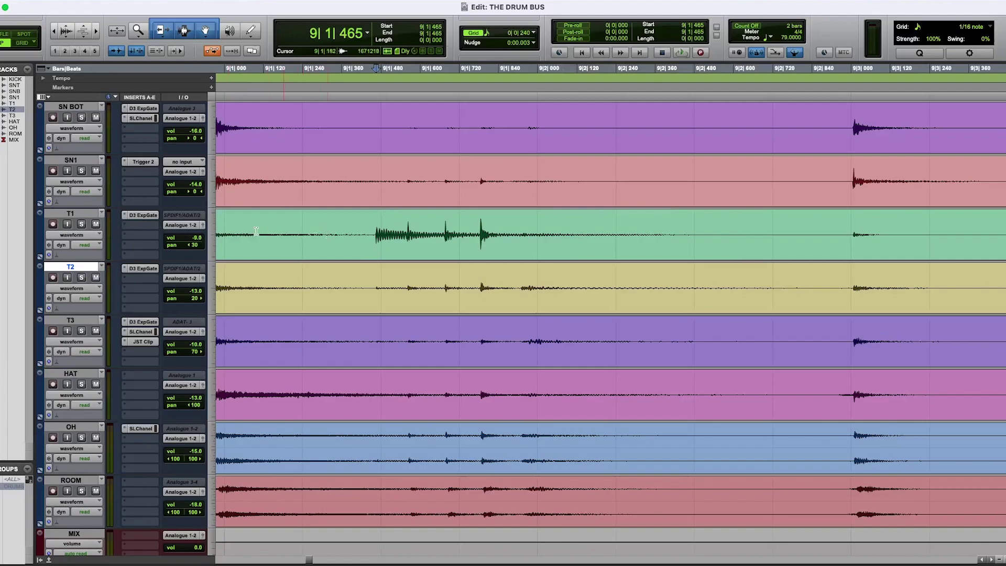
click(82, 225)
click(295, 224)
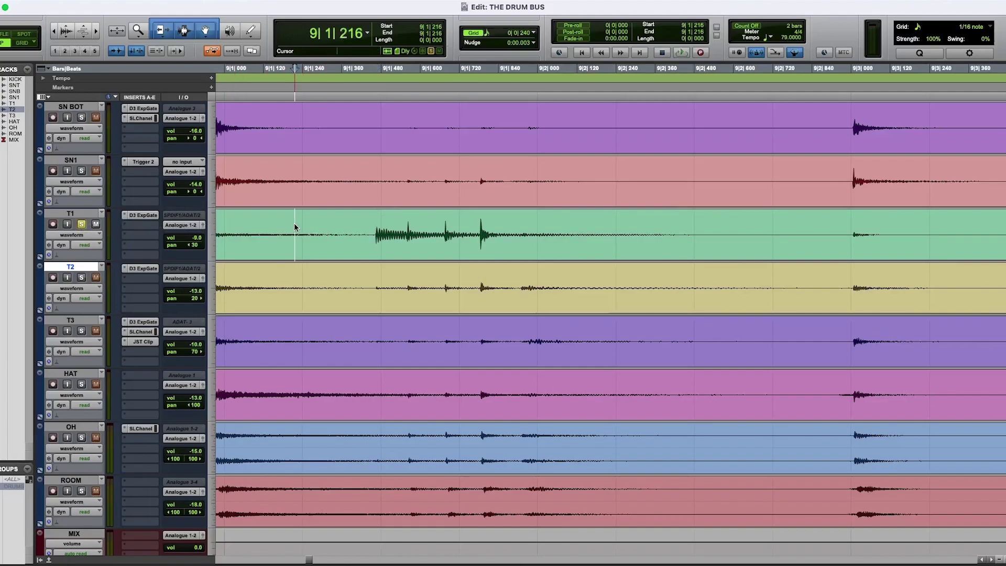
key(space)
key(space)
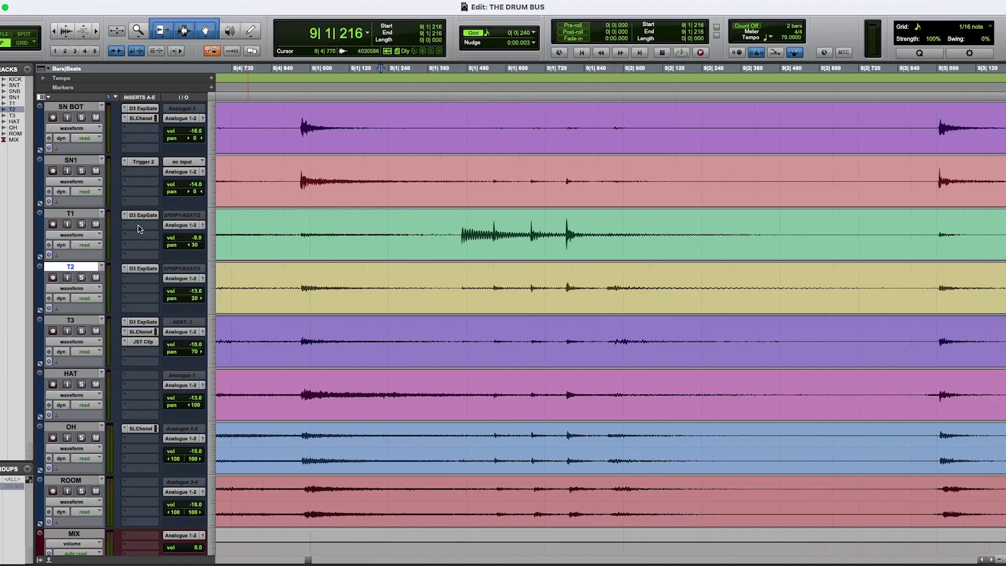
key(super+equal)
Insert mono Trigger 2 on T1 and browse to DRUM SAMPLES > DrumShotz - Billy Decker > SMALL TOWN SAMPLES.
click(148, 94)
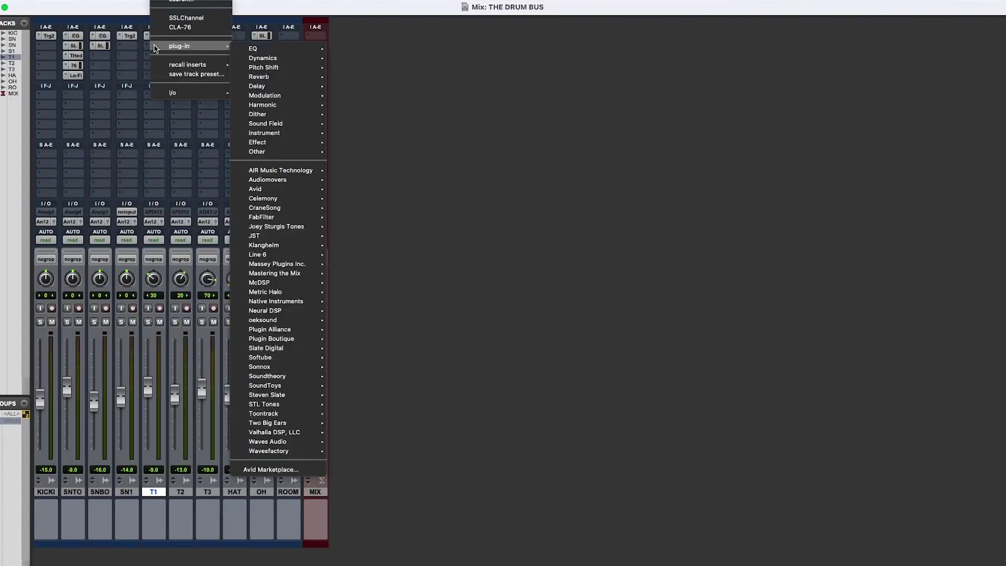
mouse_move(284, 398)
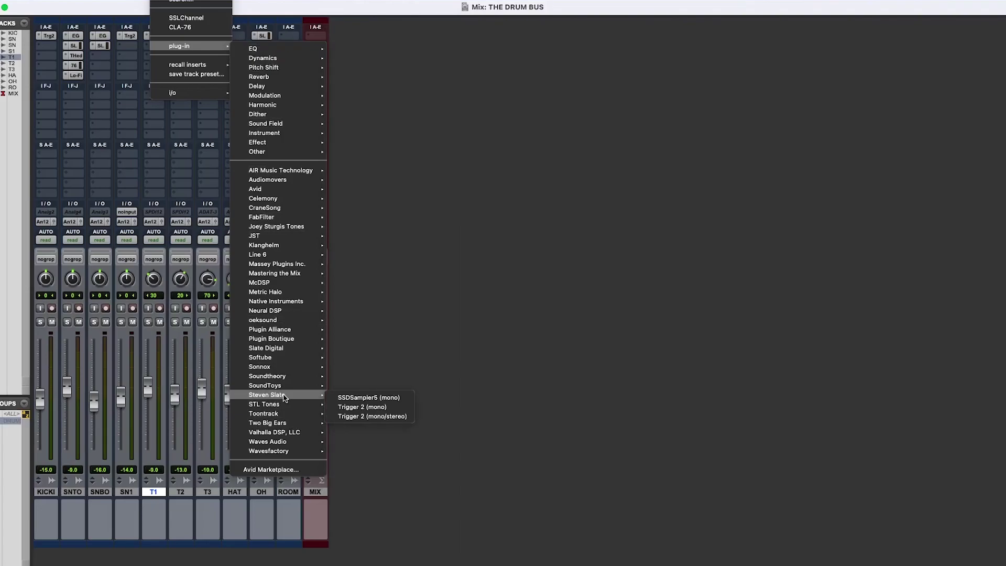
click(351, 407)
click(398, 162)
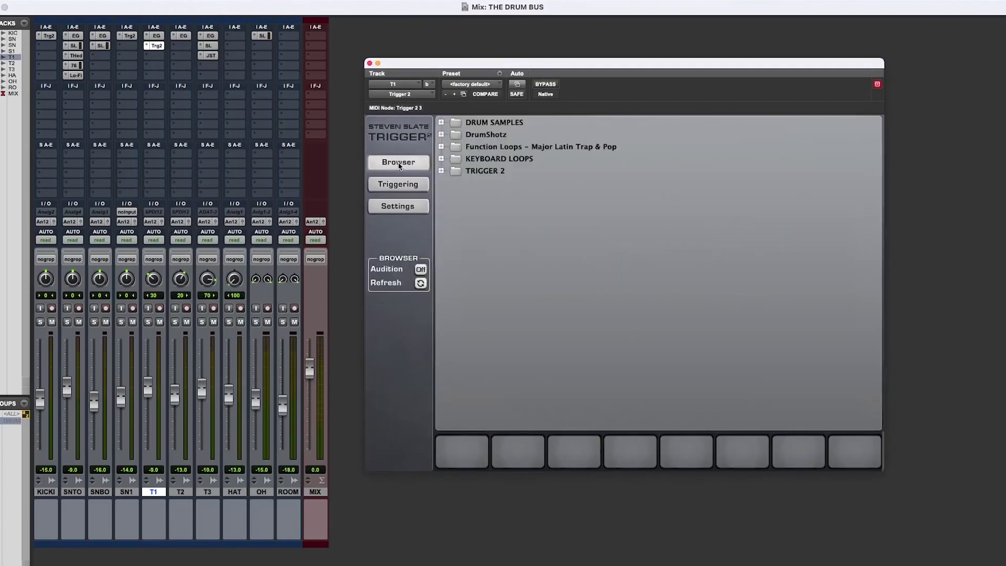
click(441, 122)
click(454, 171)
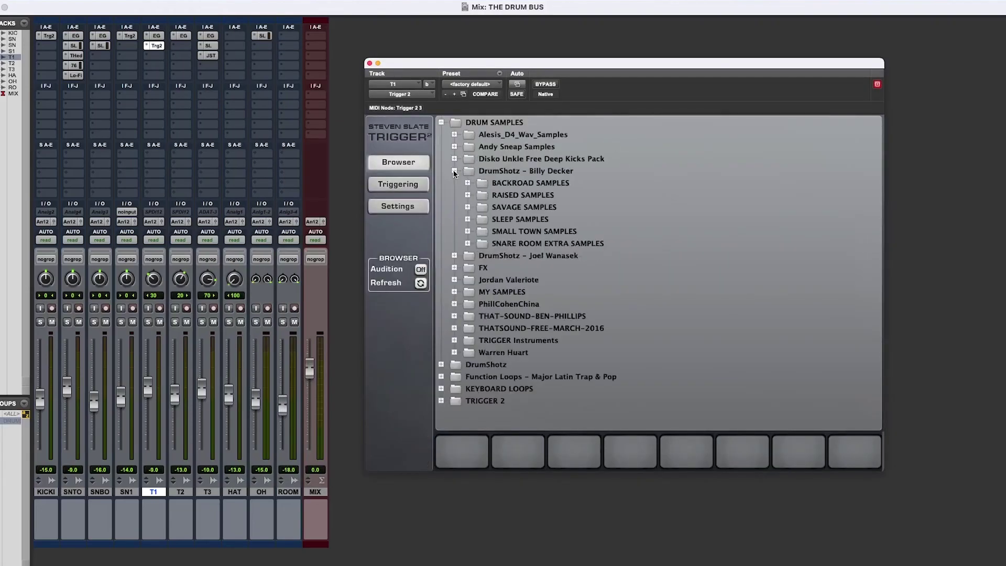
click(468, 232)
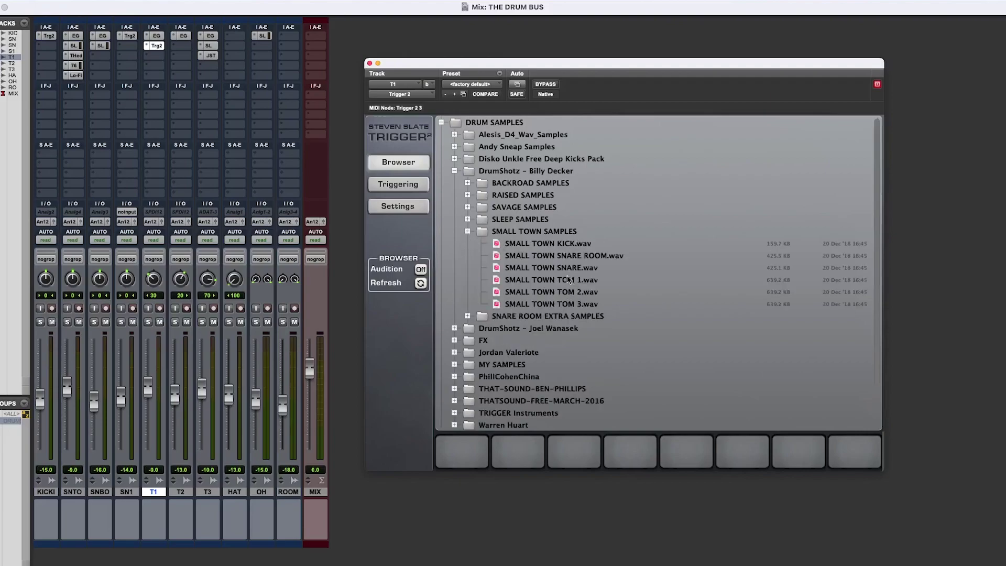
Load SMALL TOWN TOM 1.wav onto pad 1 and lower trigger detail from 50 to 46 during playback.
drag(496, 283, 461, 451)
click(397, 185)
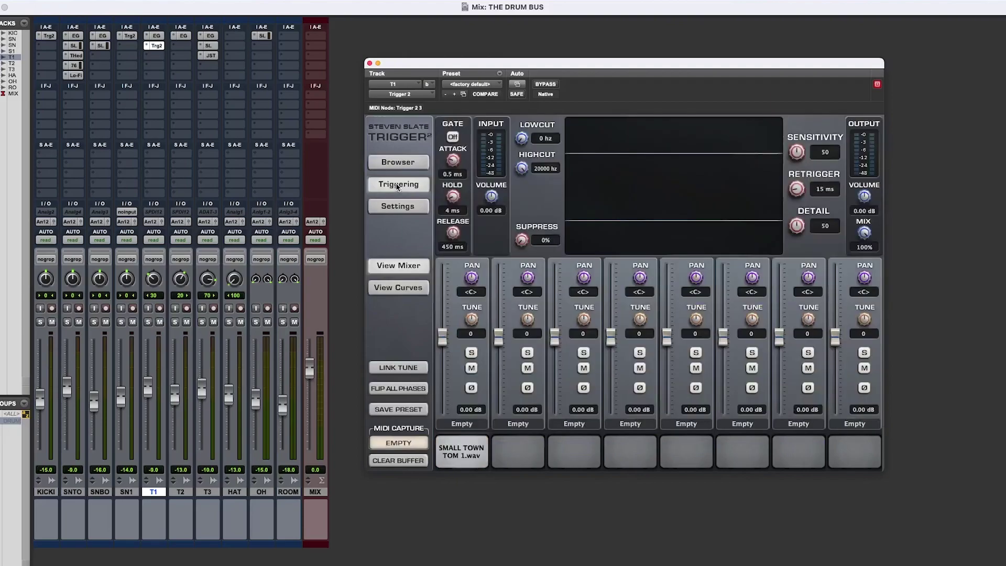
drag(495, 63, 487, 47)
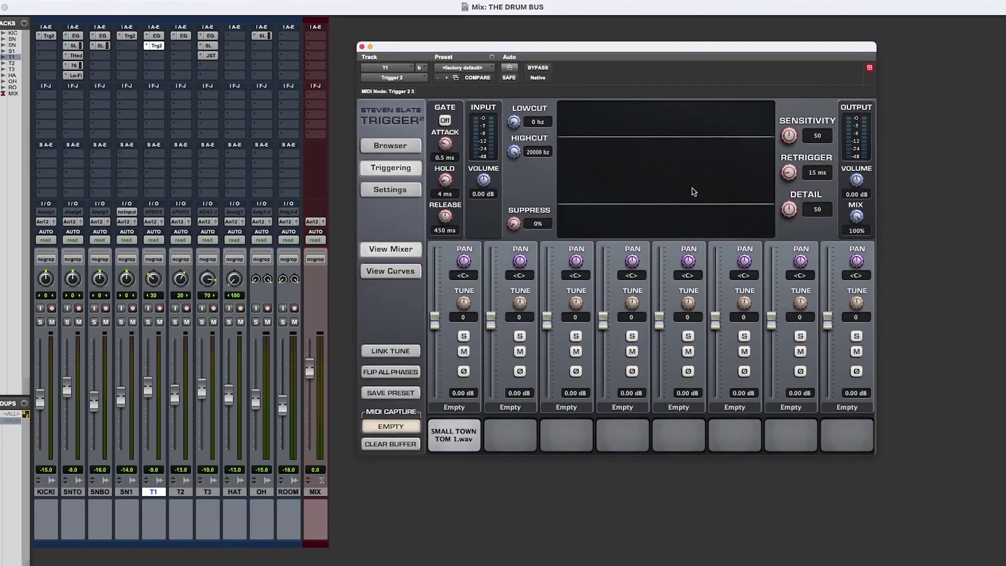
key(space)
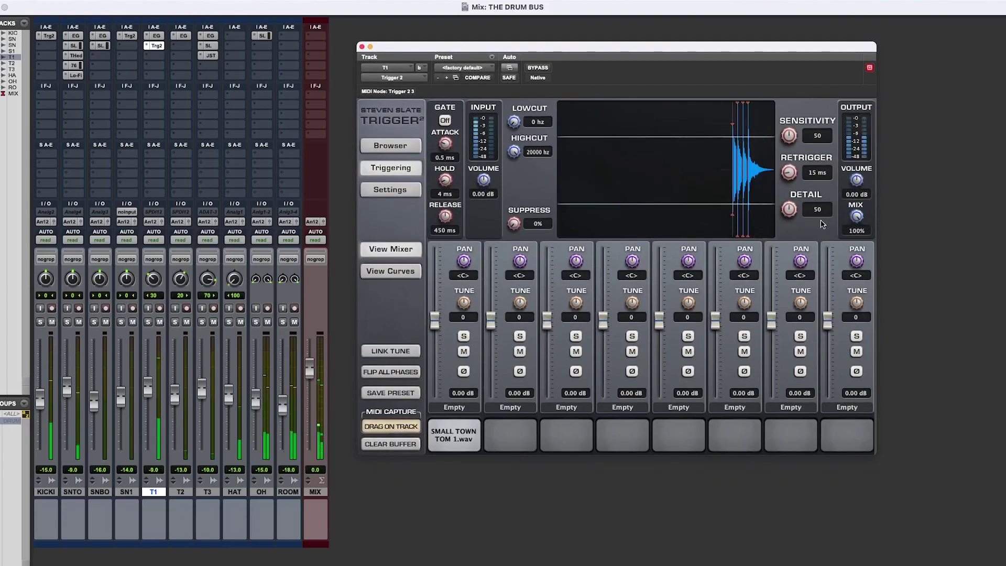
drag(769, 215, 770, 219)
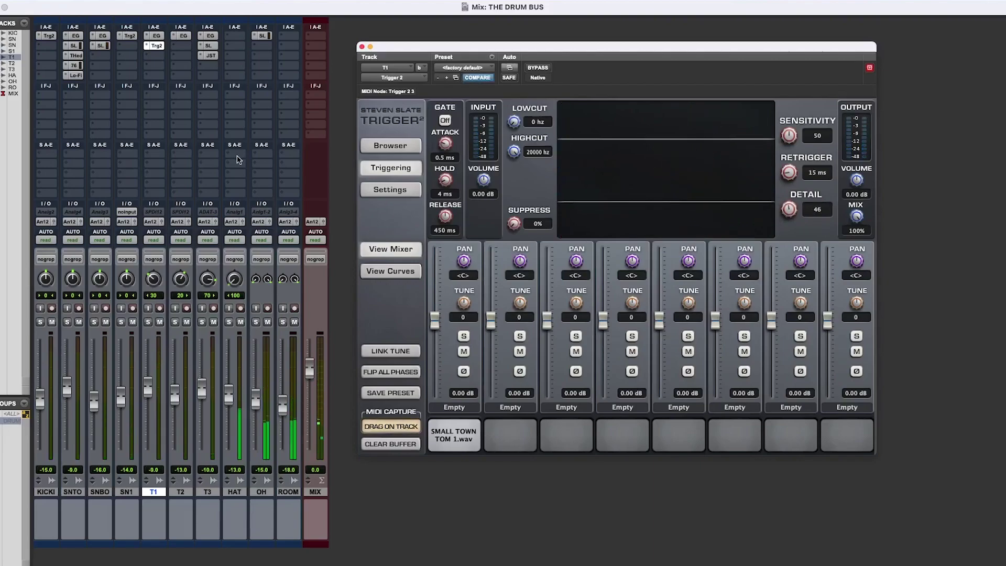
A/B Trigger 2 on T1 by bypassing it and then re-enabling it.
drag(576, 46, 584, 63)
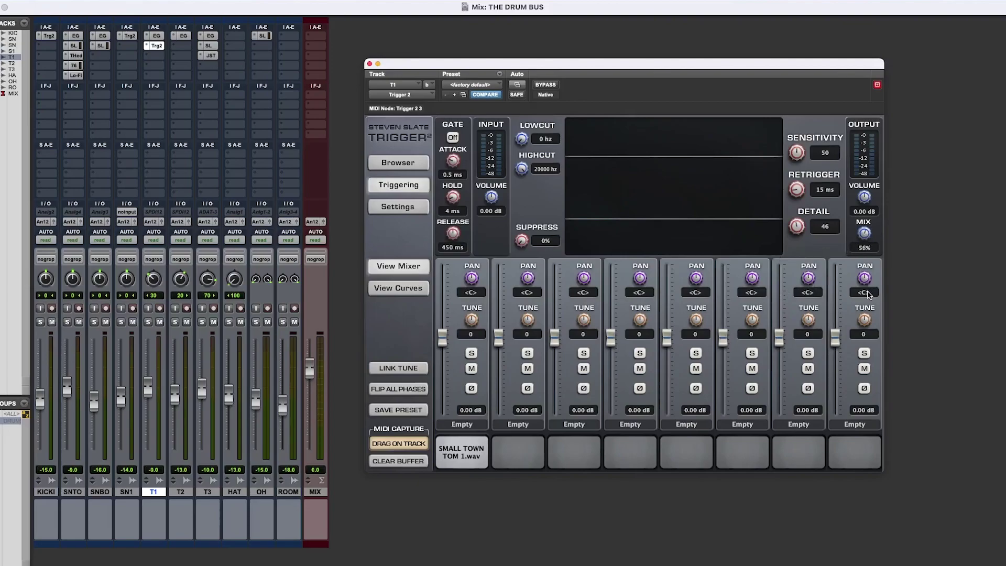
drag(576, 63, 572, 54)
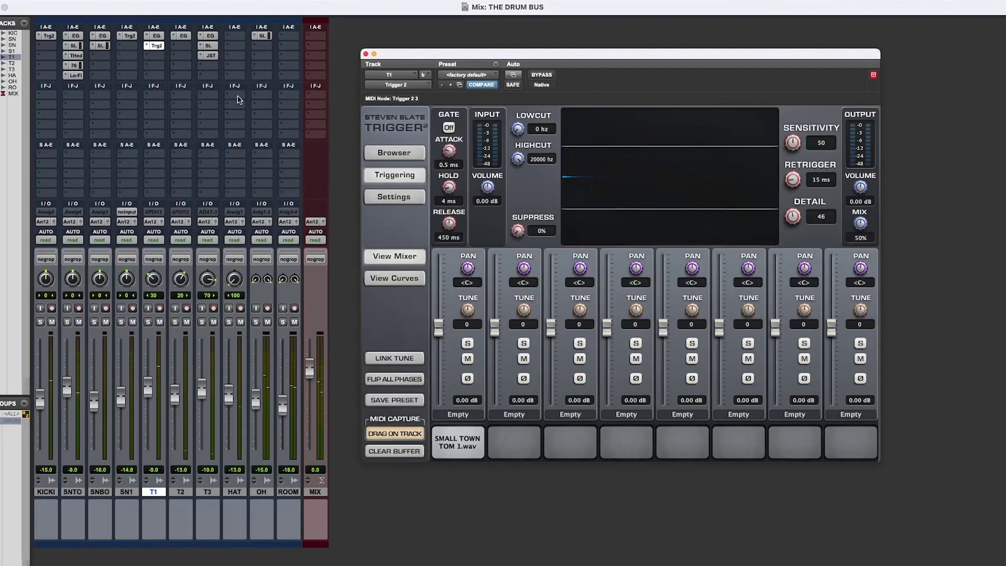
click(541, 75)
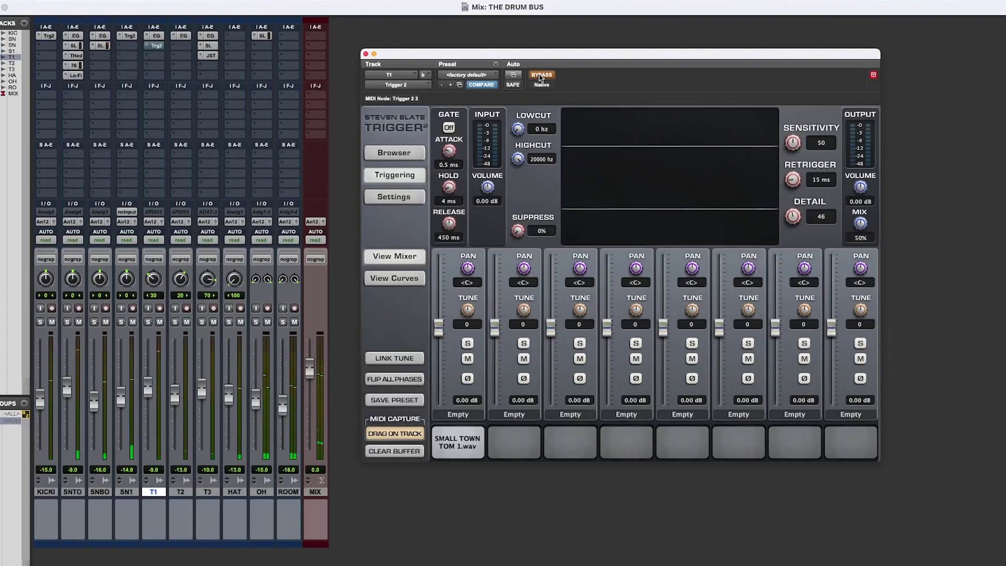
click(541, 76)
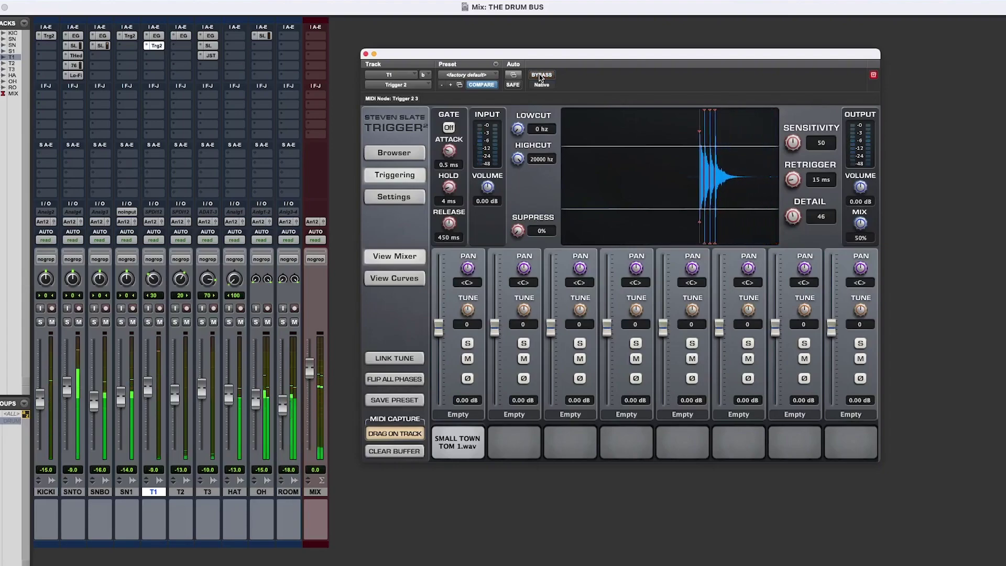
drag(534, 55, 548, 63)
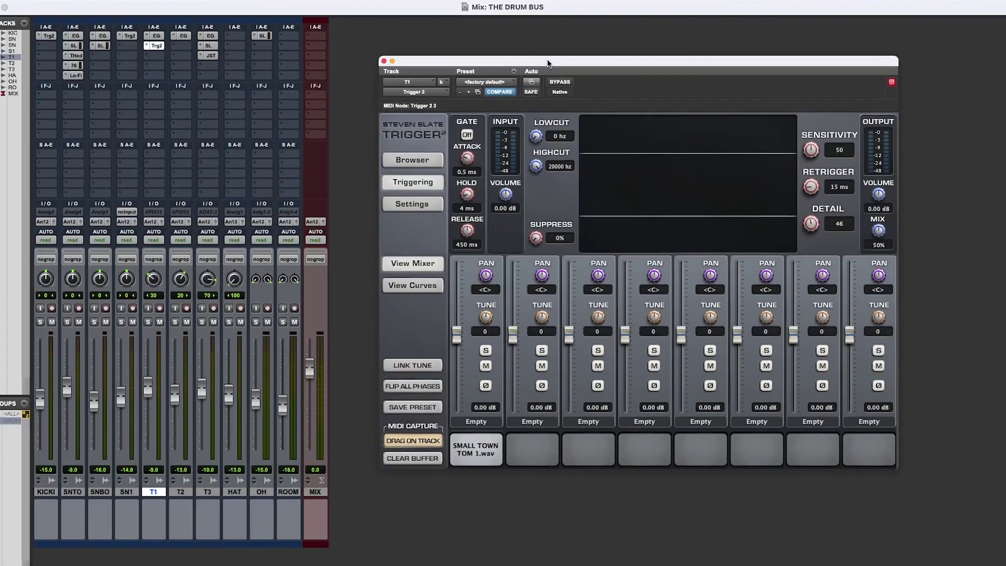
Set the first sample slot's release to 5.00 s, return to the mixer view, and close Trigger 2.
click(397, 292)
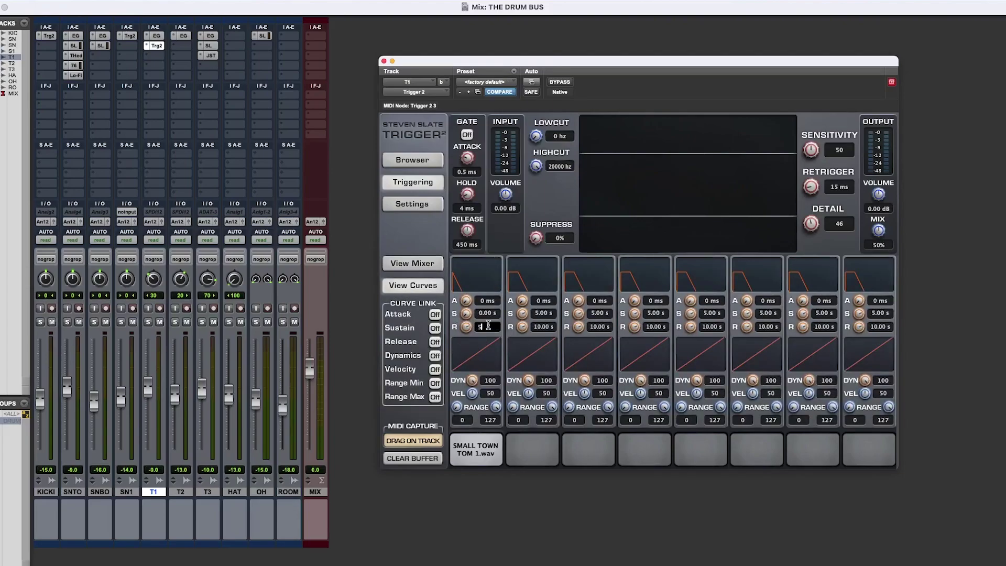
key(Return)
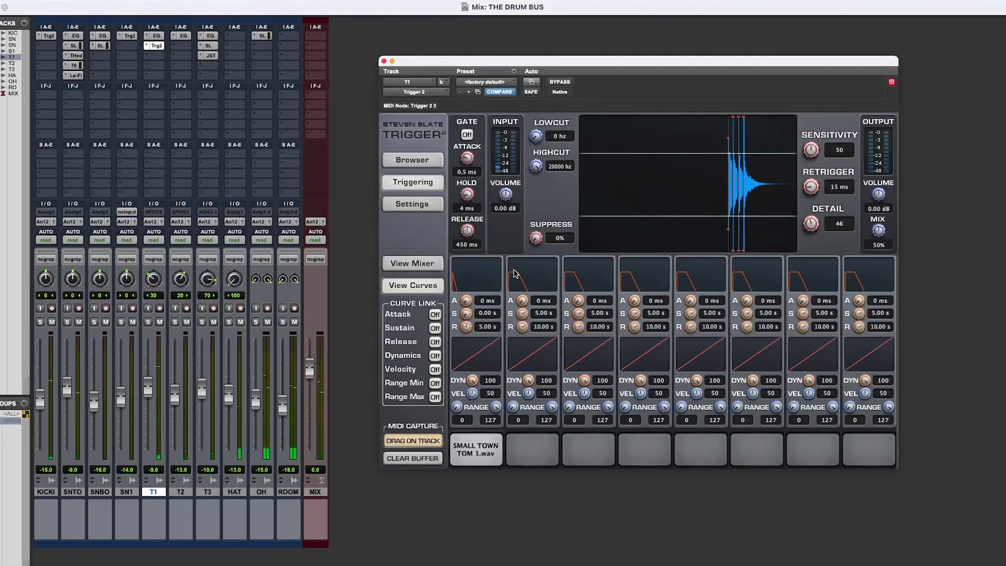
click(438, 263)
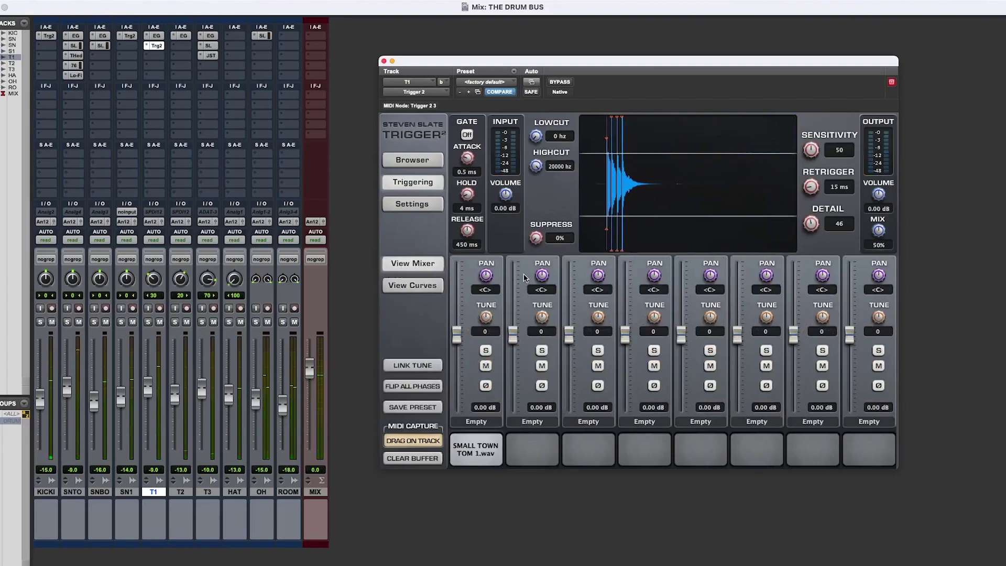
click(384, 61)
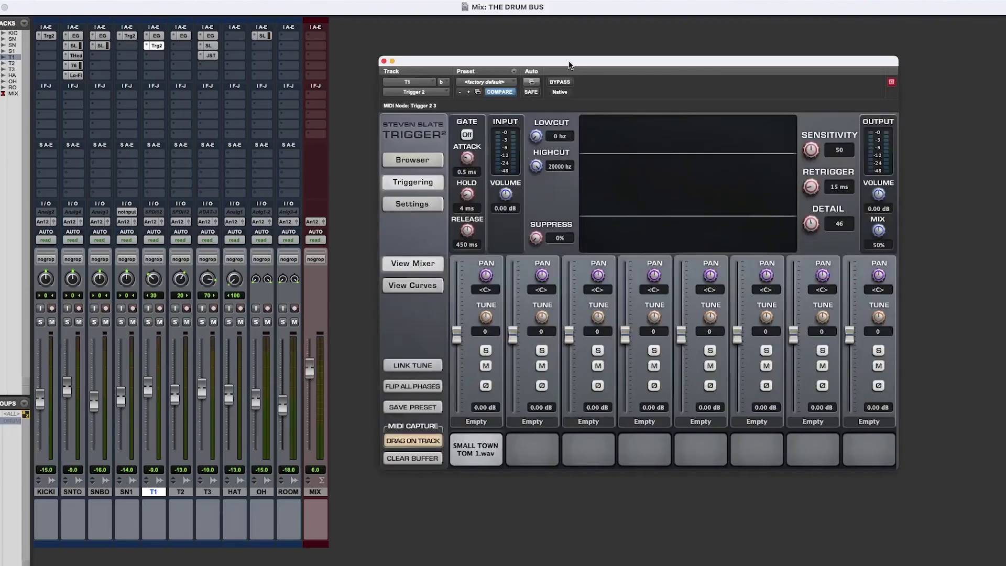
drag(568, 65, 549, 83)
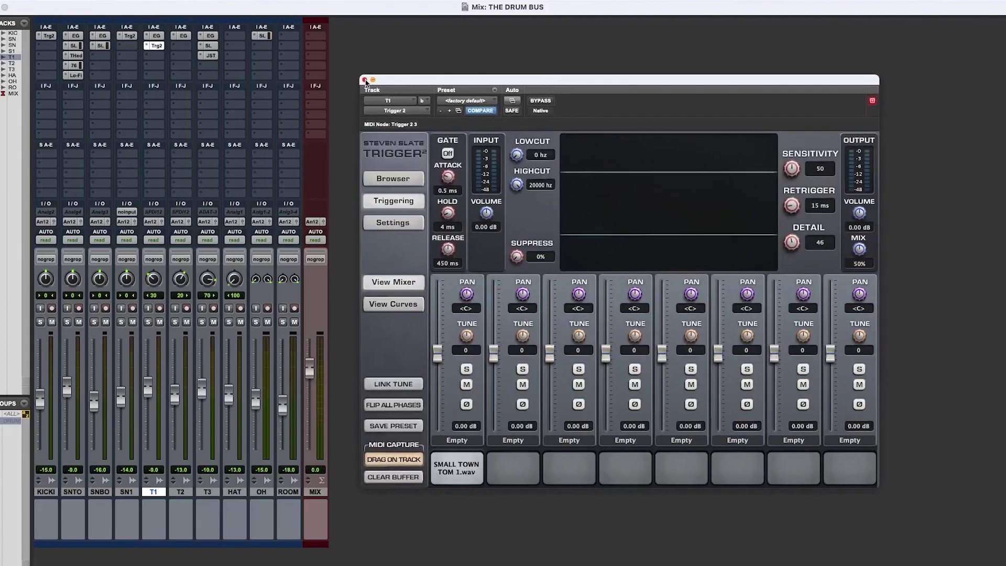
click(365, 80)
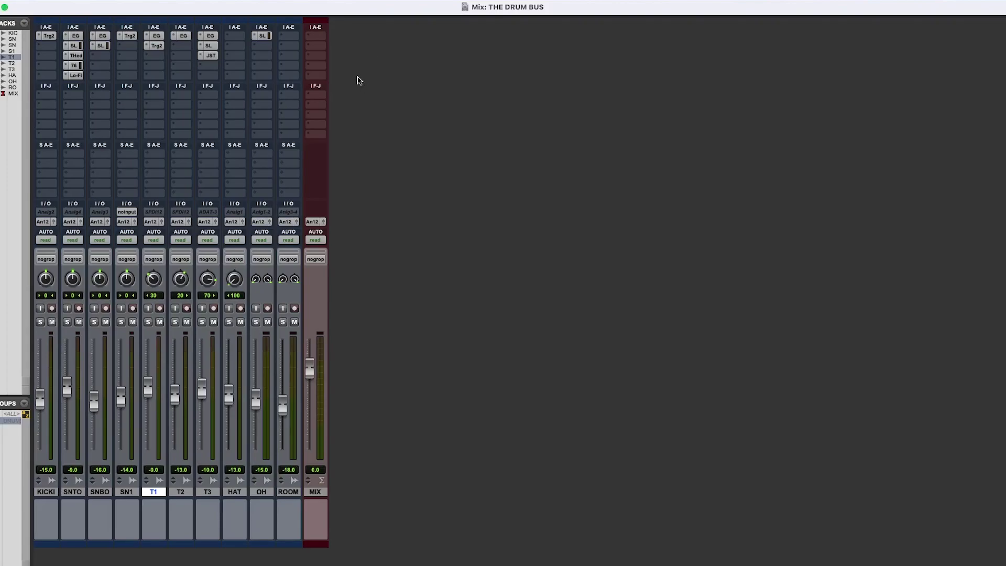
Insert Pro-Q 3 on T1 and create a narrow bell cut near 198 Hz, -6 dB, Q 8.5.
click(153, 58)
click(586, 84)
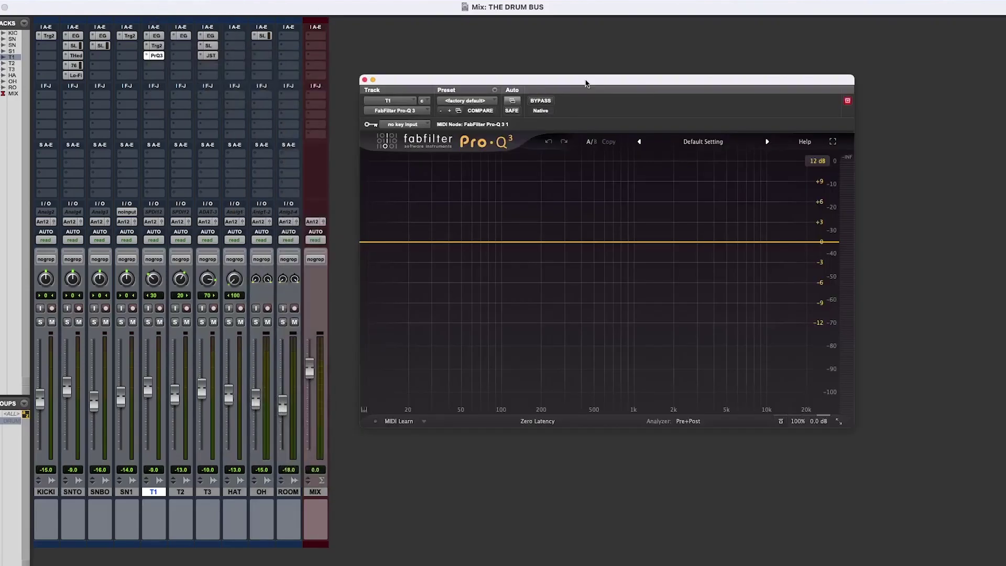
drag(586, 84, 635, 70)
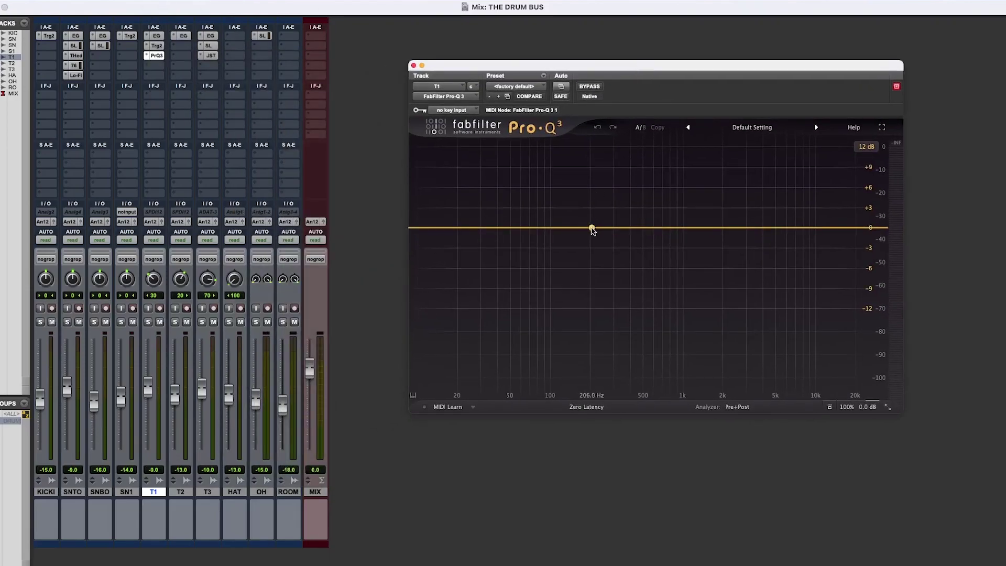
drag(592, 229, 590, 270)
drag(637, 359, 668, 346)
Play back and A/B the Pro-Q 3 cut using bypass.
key(space)
mouse_move(592, 312)
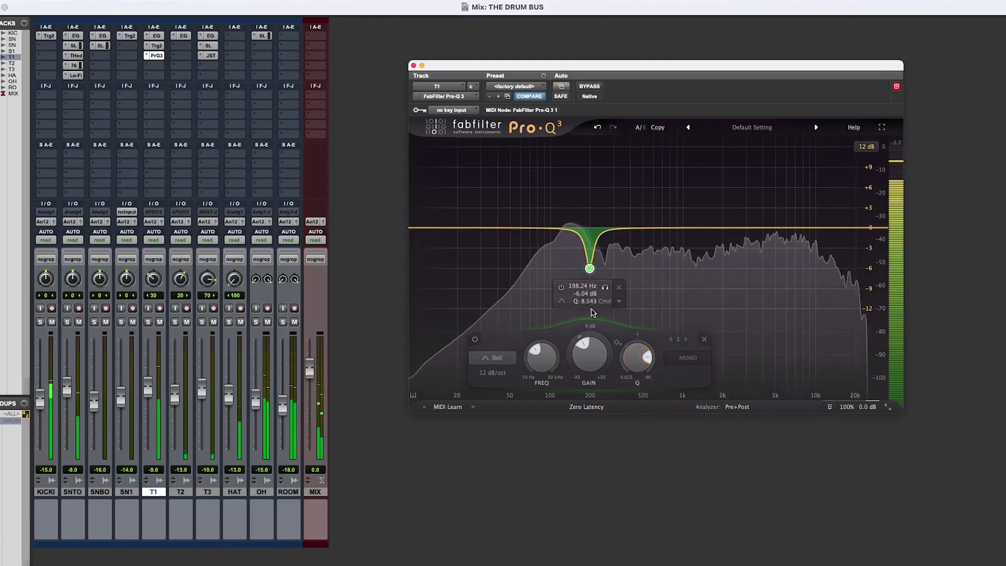
click(589, 87)
click(589, 87)
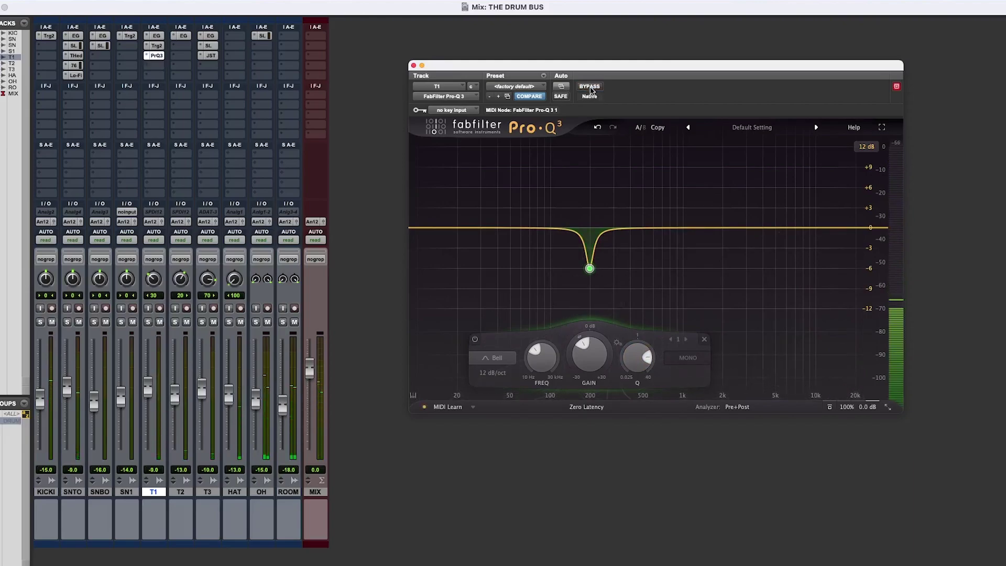
key(space)
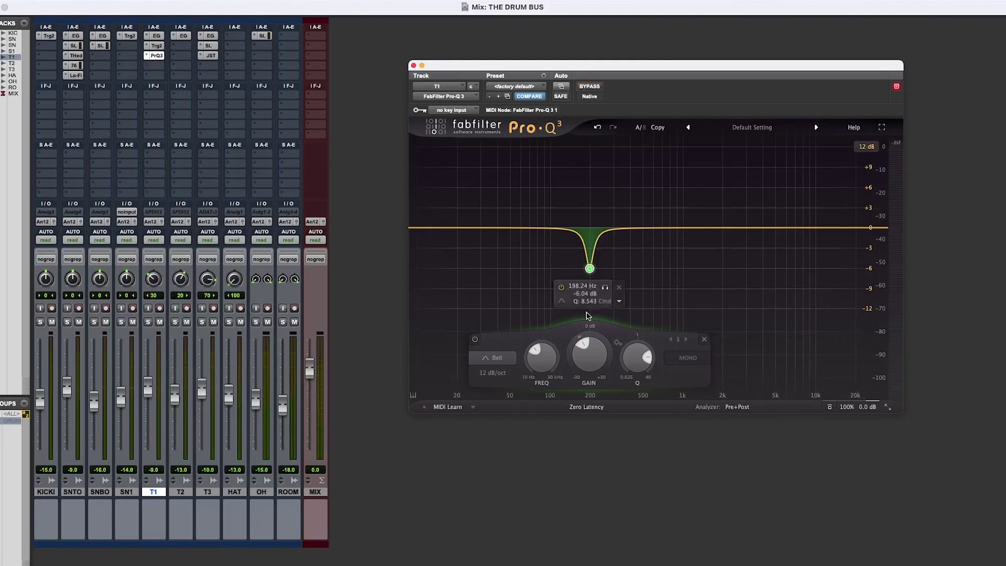
Move the Pro-Q 3 bell cut down to about 149 Hz during playback and close the EQ window.
click(561, 288)
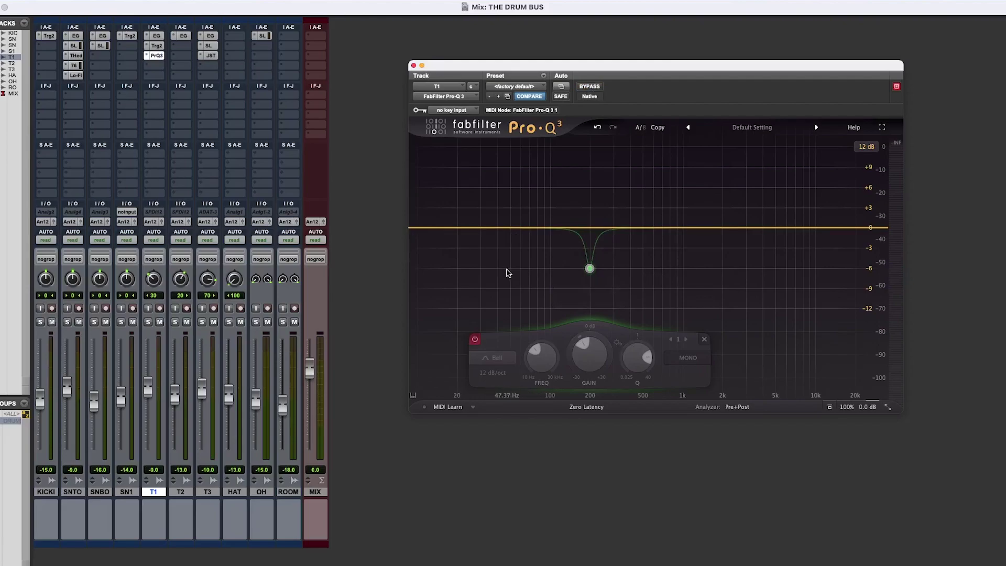
key(space)
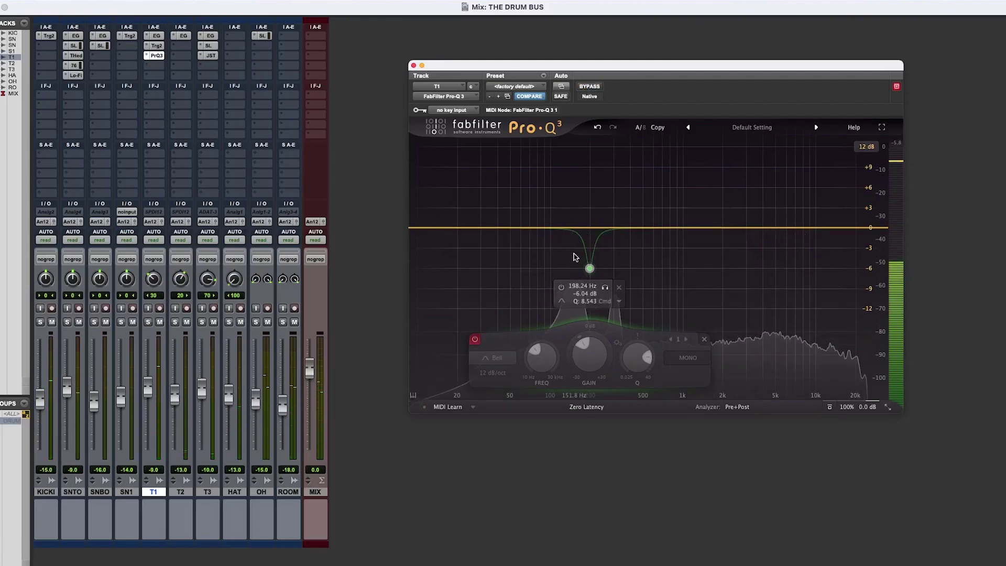
mouse_move(573, 278)
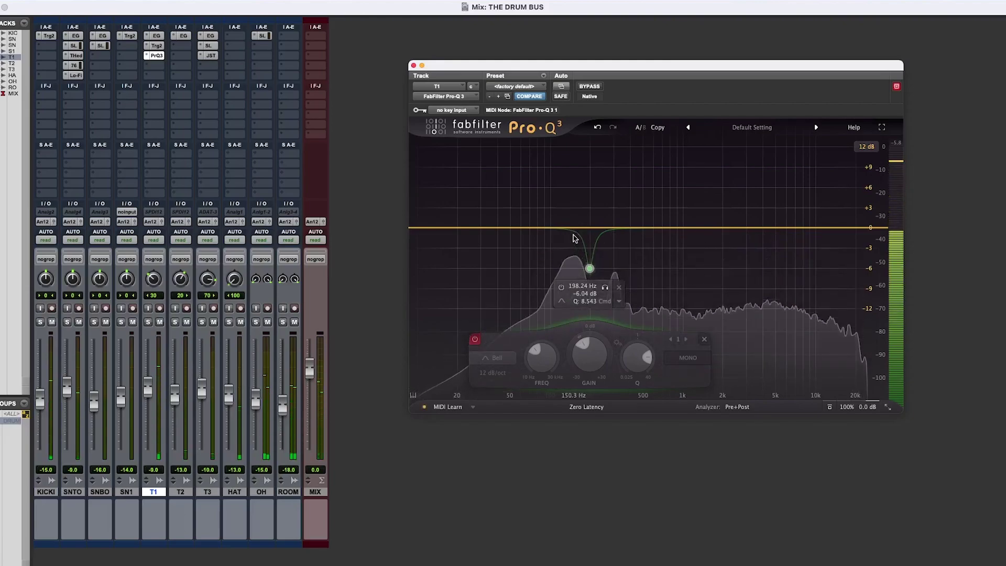
drag(589, 269, 574, 269)
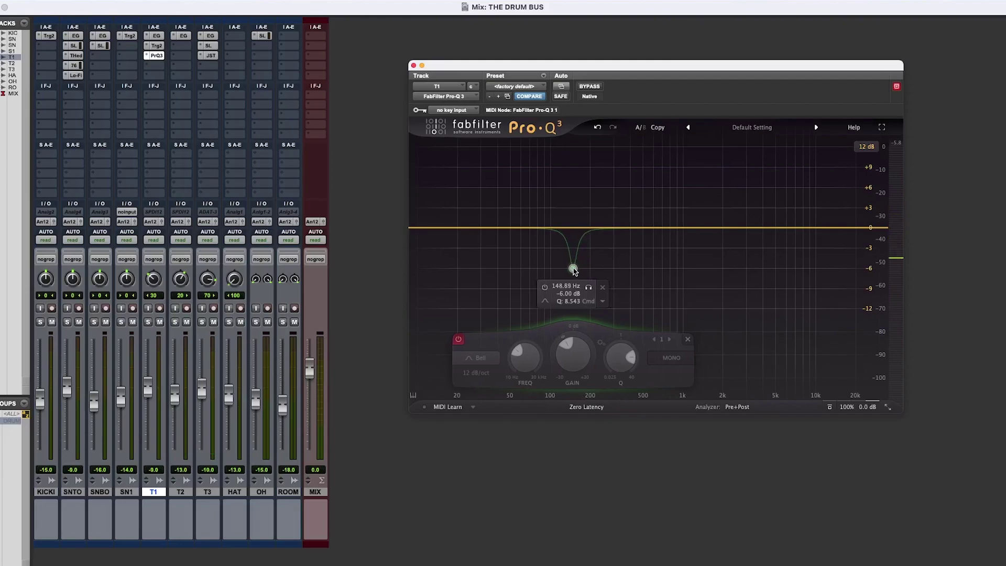
key(space)
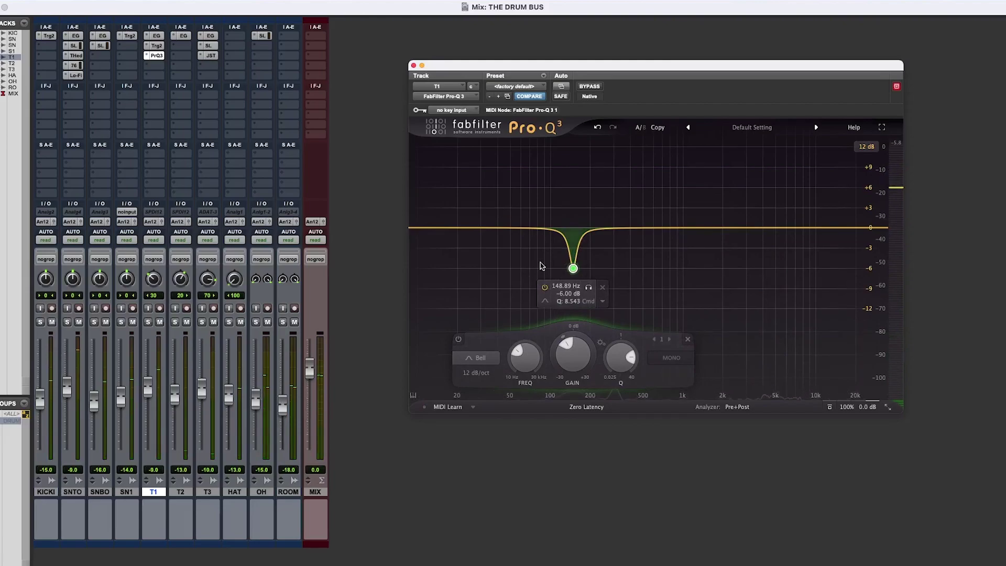
click(413, 65)
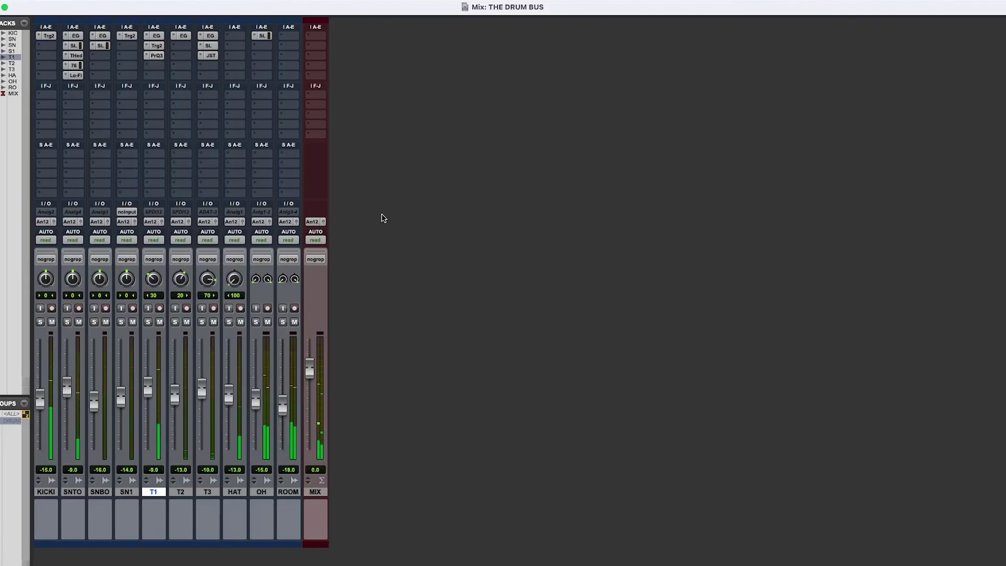
Bypass T1's three inserts, play the soloed tom, and switch to the Edit window.
shift+super+click(156, 38)
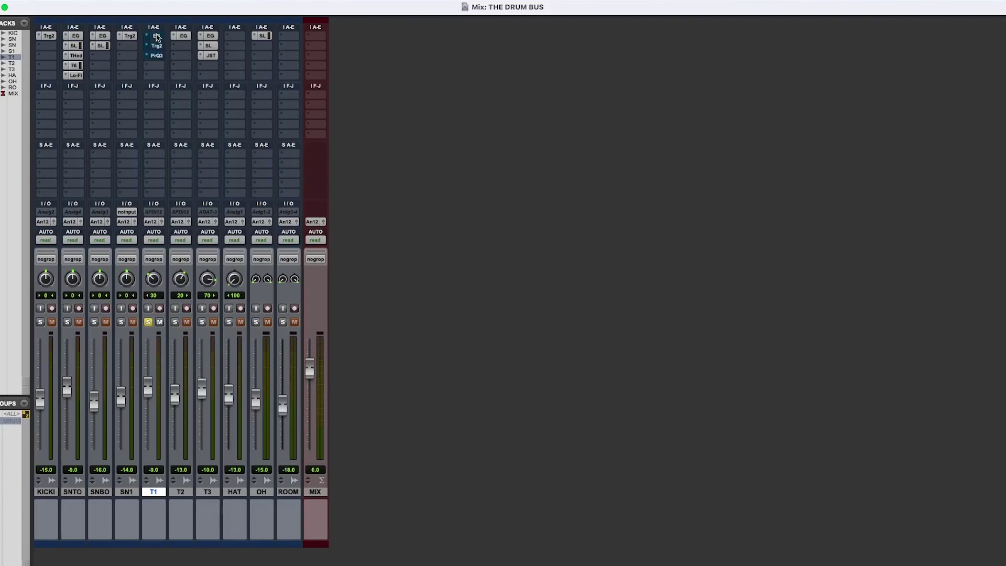
key(space)
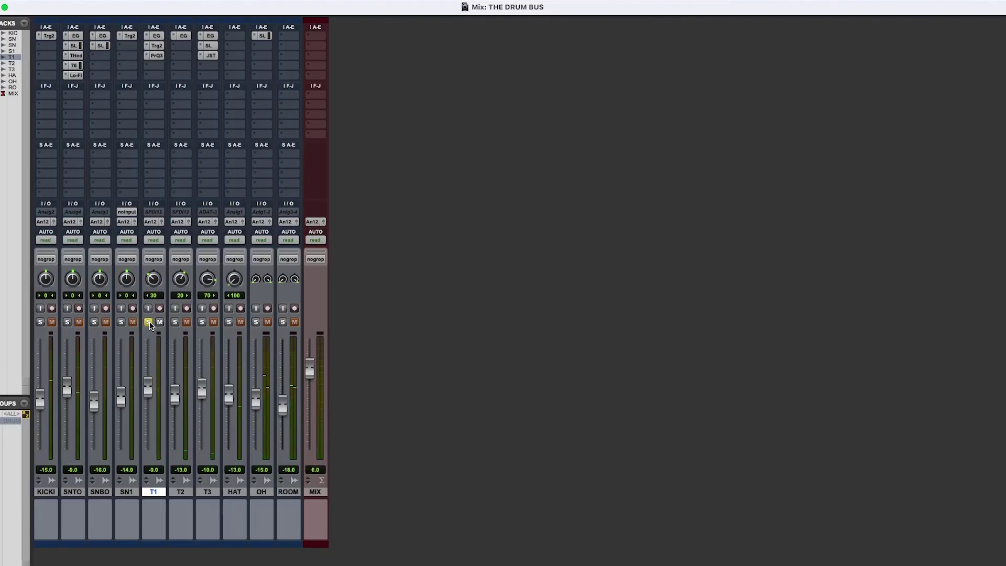
key(super+equal)
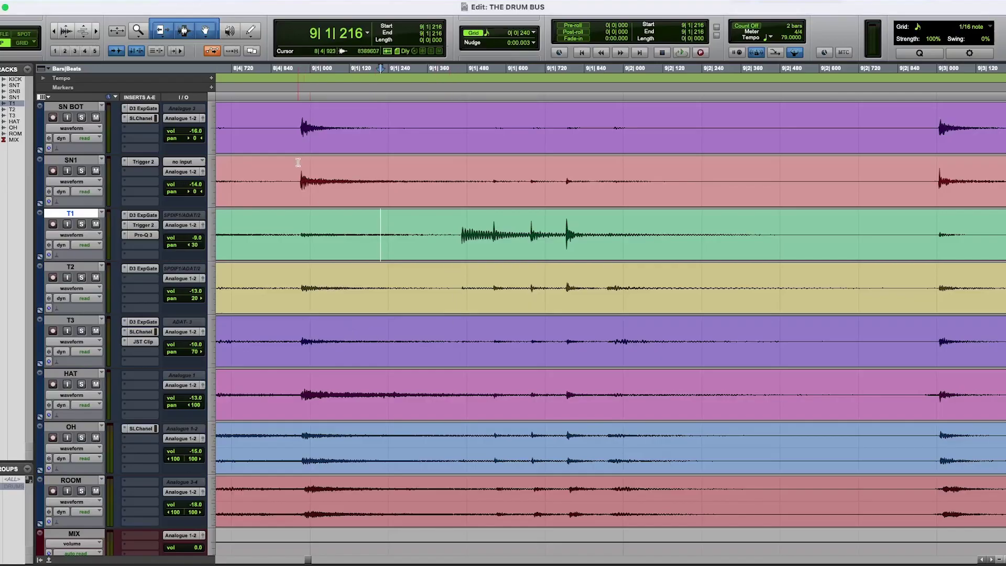
Audition the toms from bar 8 beat 2 several times with the timeline zoomed out.
key(super+bracketleft)
key(super+bracketleft)
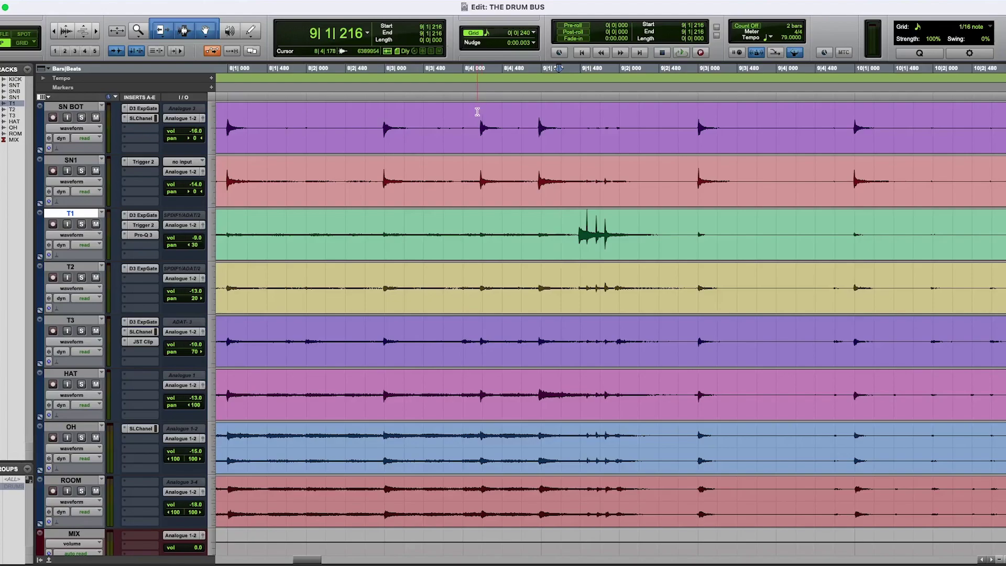
key(space)
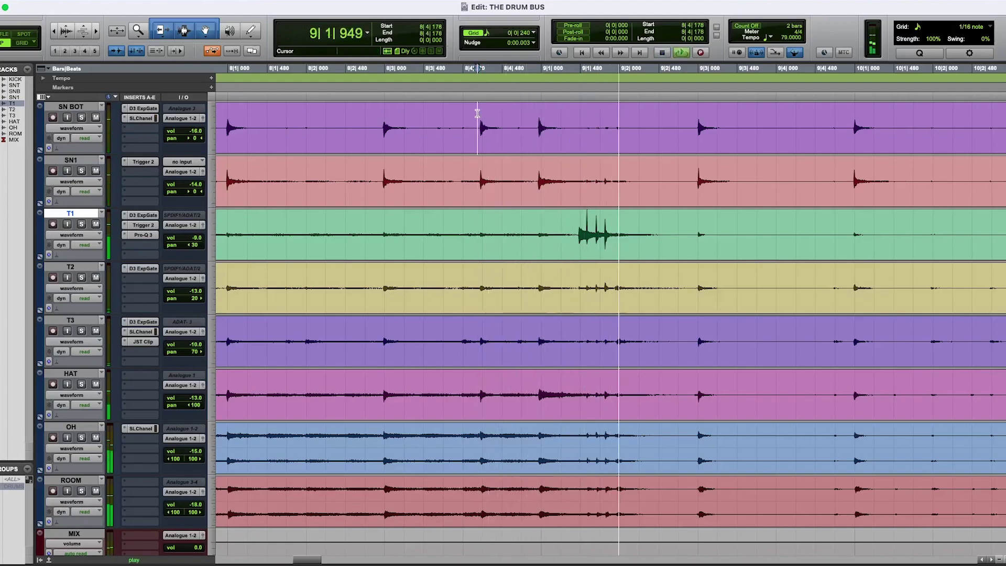
key(space)
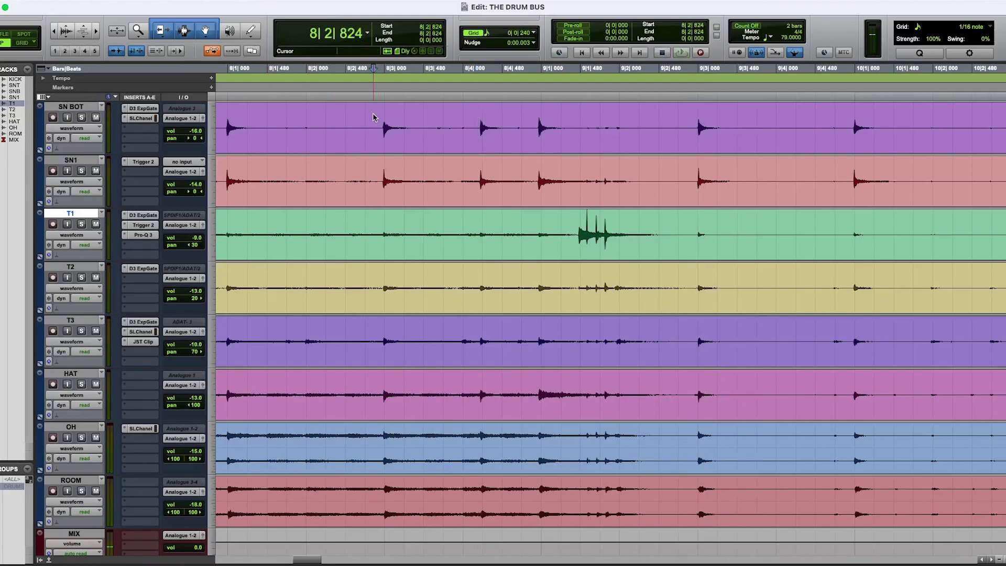
key(space)
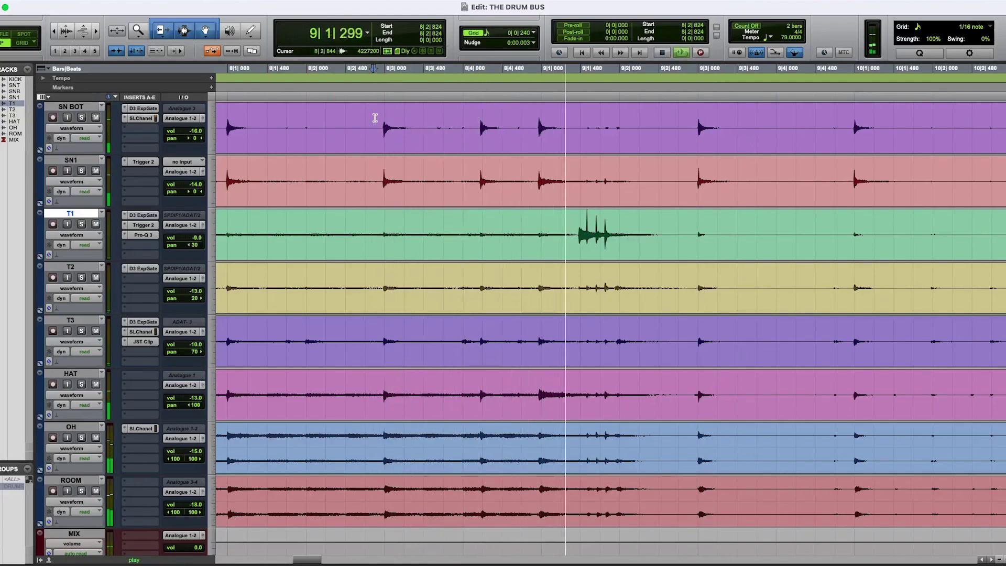
key(space)
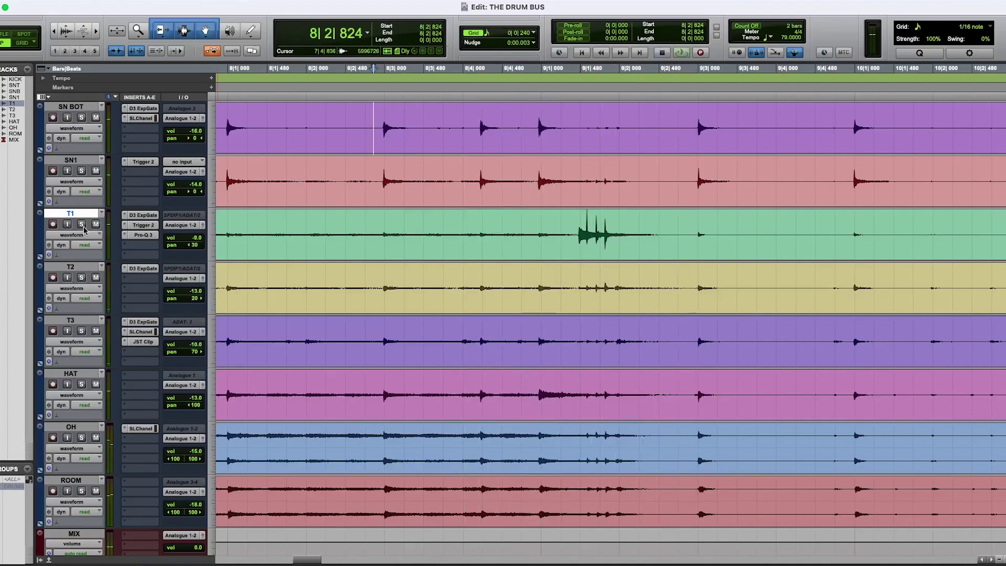
click(140, 219)
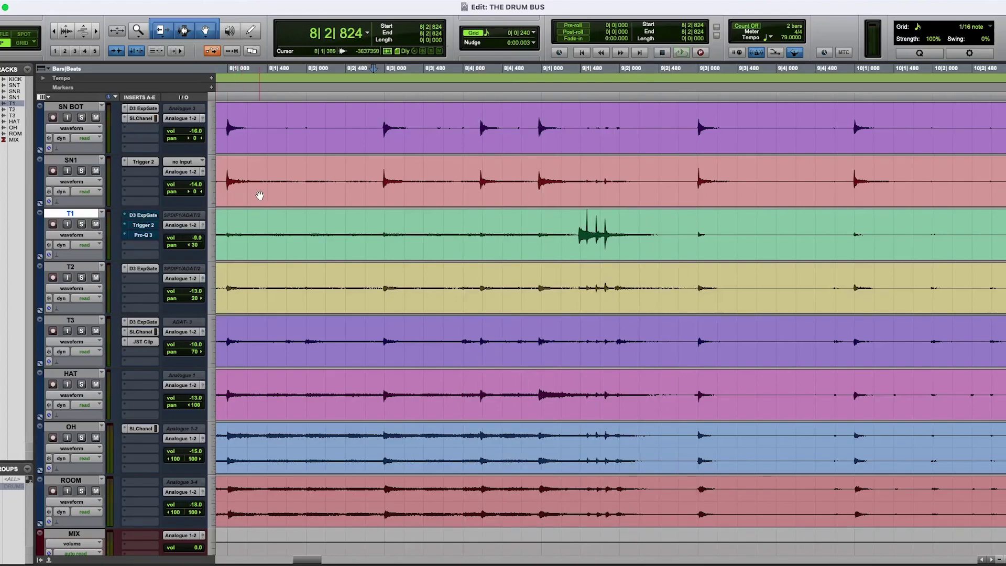
key(space)
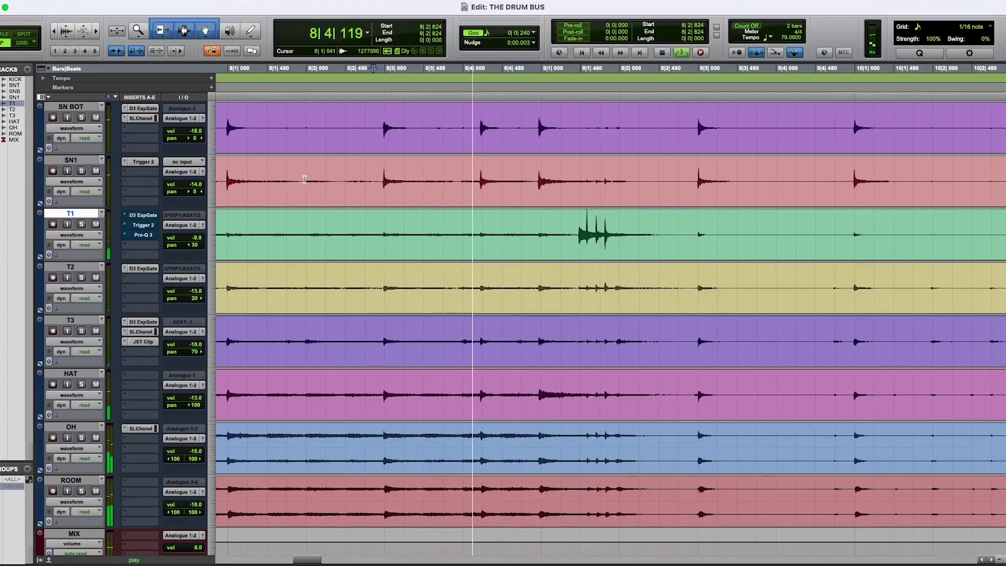
key(space)
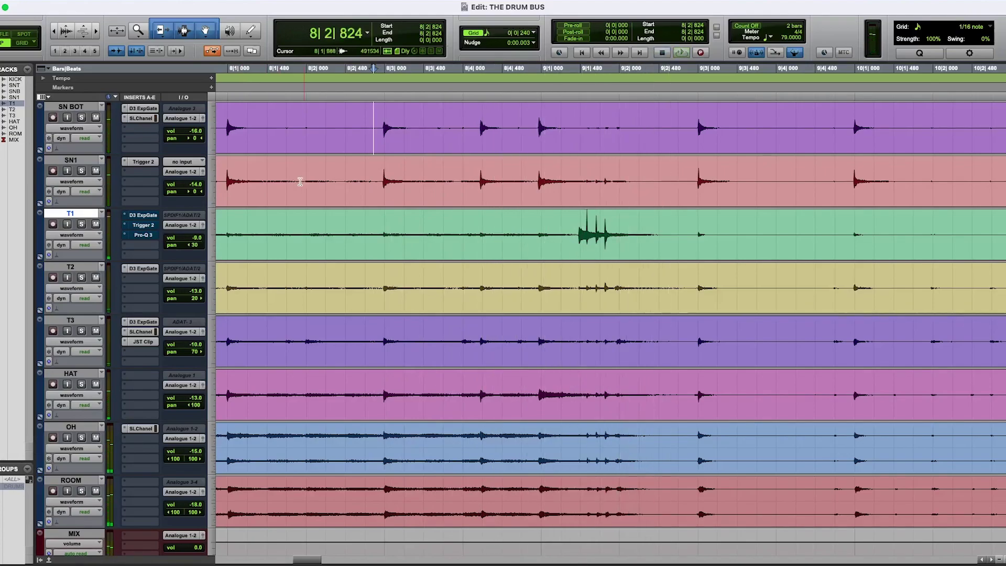
key(space)
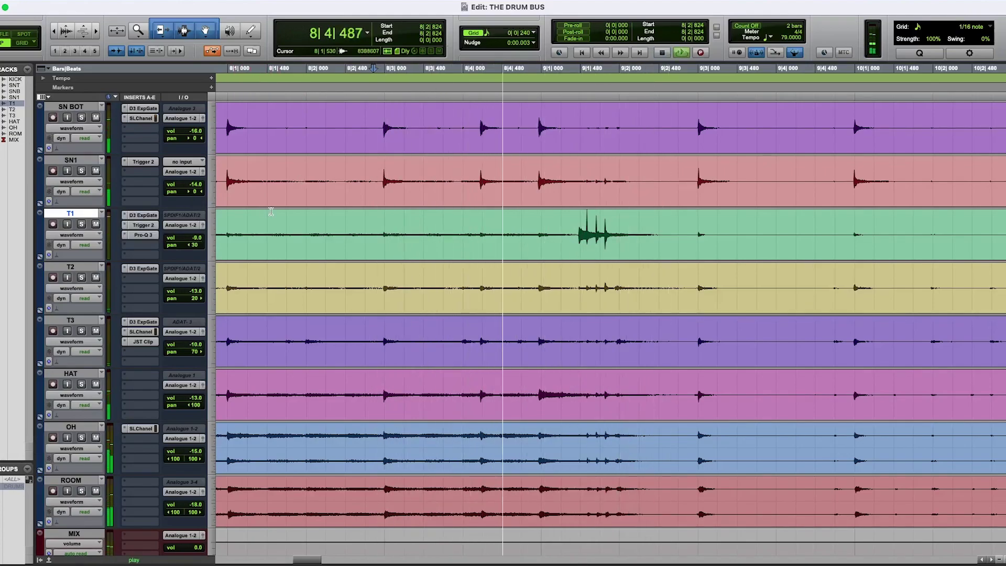
key(space)
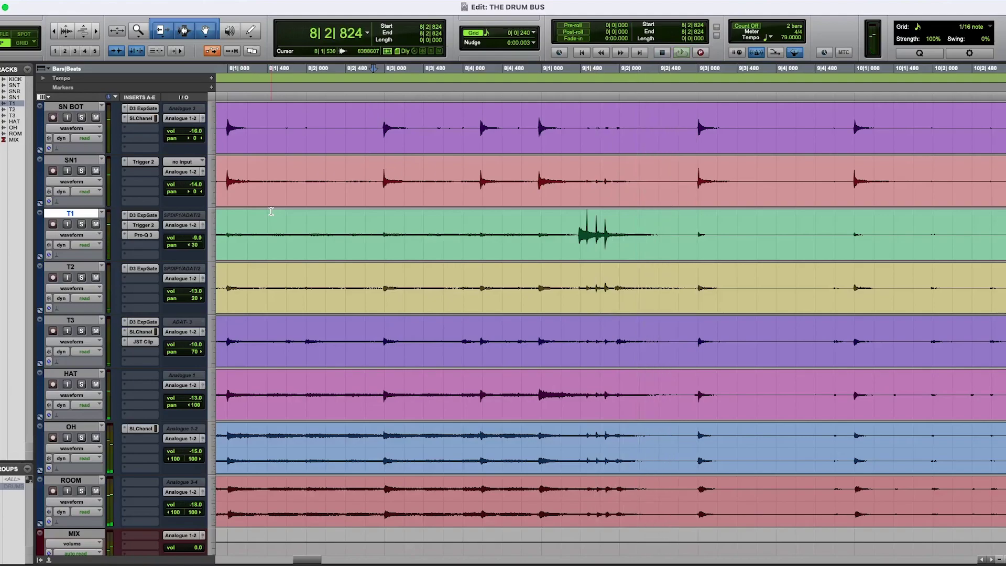
Select the T1 and T2 tom hits near bar 17, loop-play them, then show the mixer.
key(alt+a)
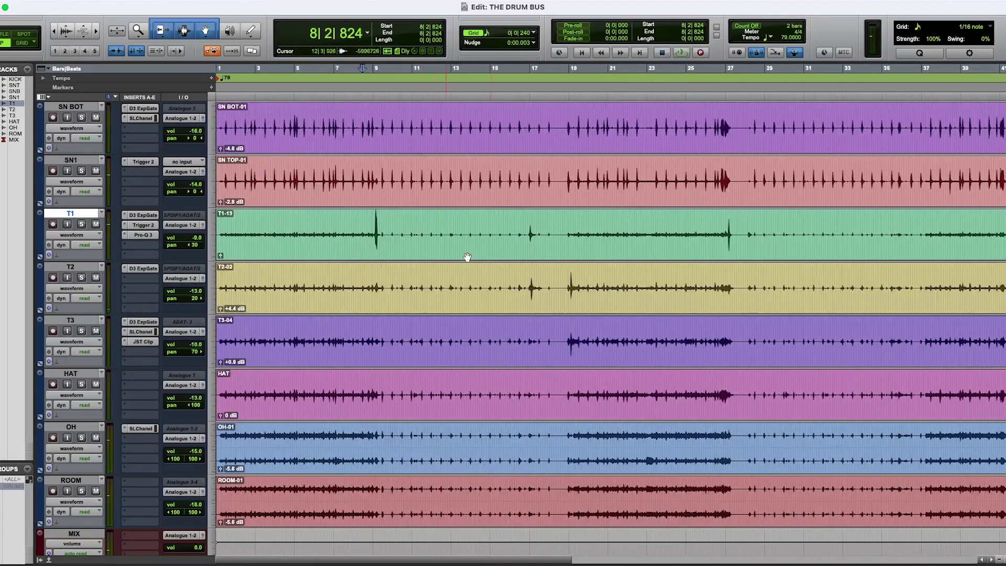
click(528, 222)
key(super+bracketright)
key(super+bracketright)
key(super+bracketright)
key(super+bracketright)
key(super+bracketright)
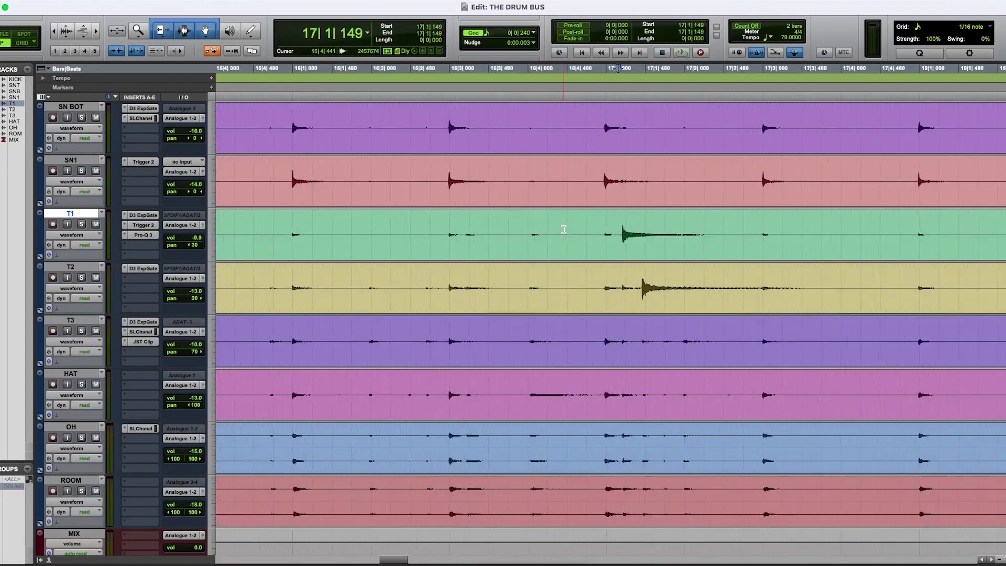
drag(477, 221, 769, 304)
key(space)
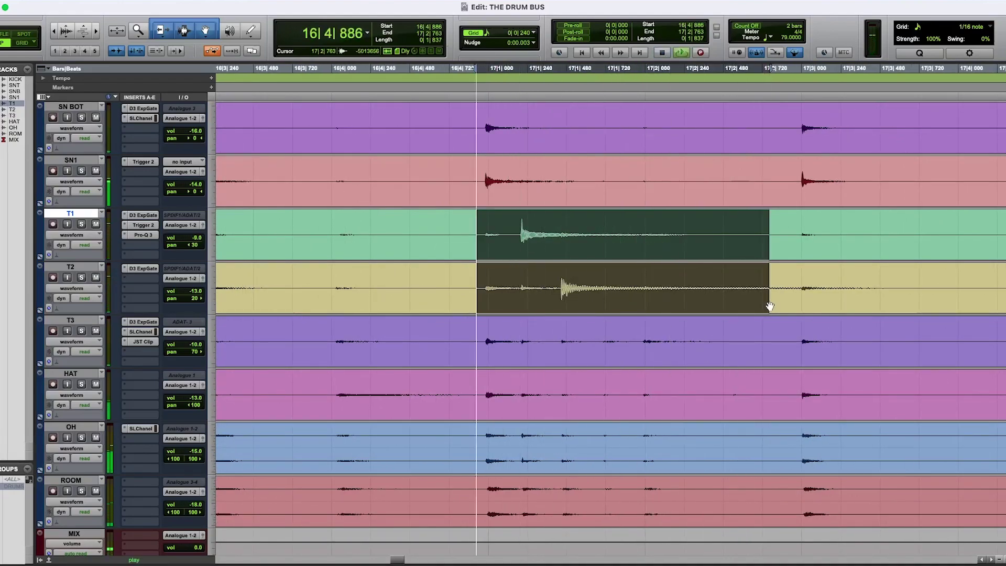
key(space)
key(super+equal)
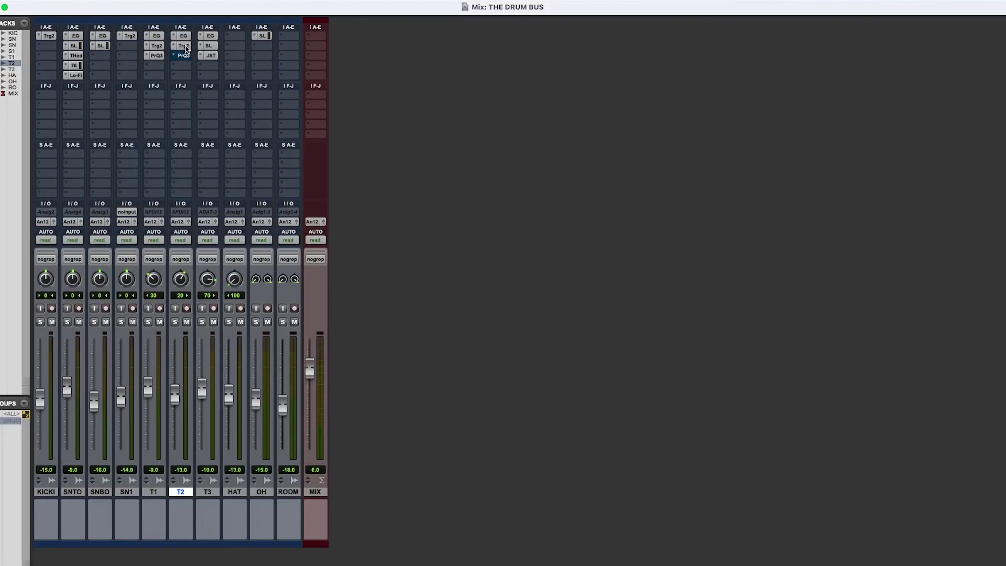
Load SMALL TOWN TOM 2.wav from SMALL TOWN SAMPLES onto pad 1 of T2's Trigger 2.
click(187, 48)
drag(450, 70, 457, 65)
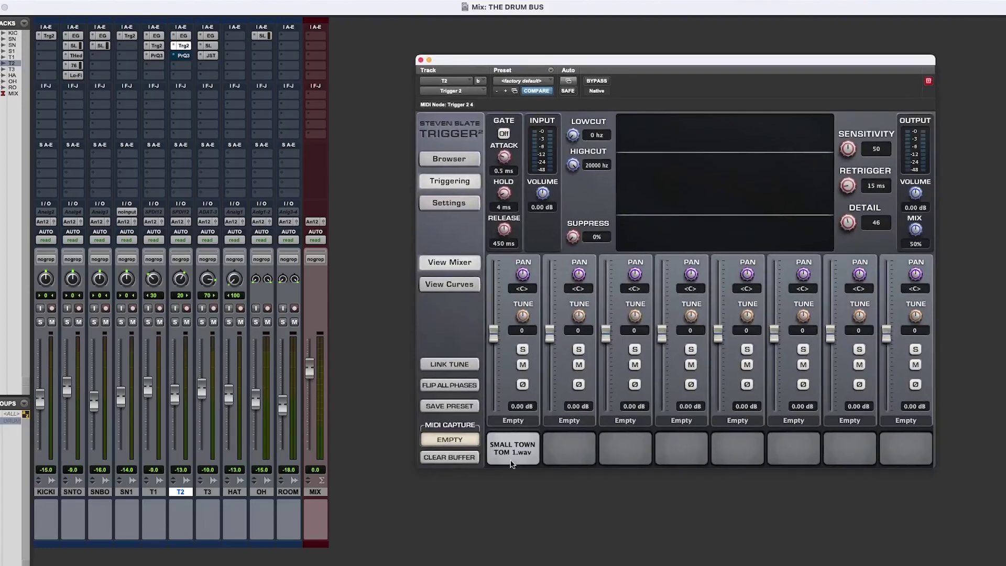
click(449, 158)
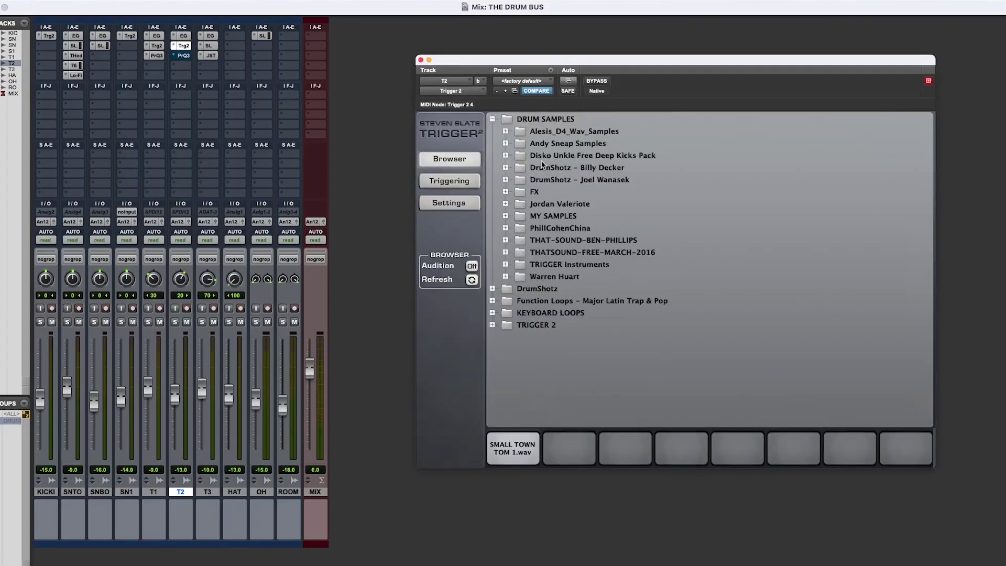
click(505, 167)
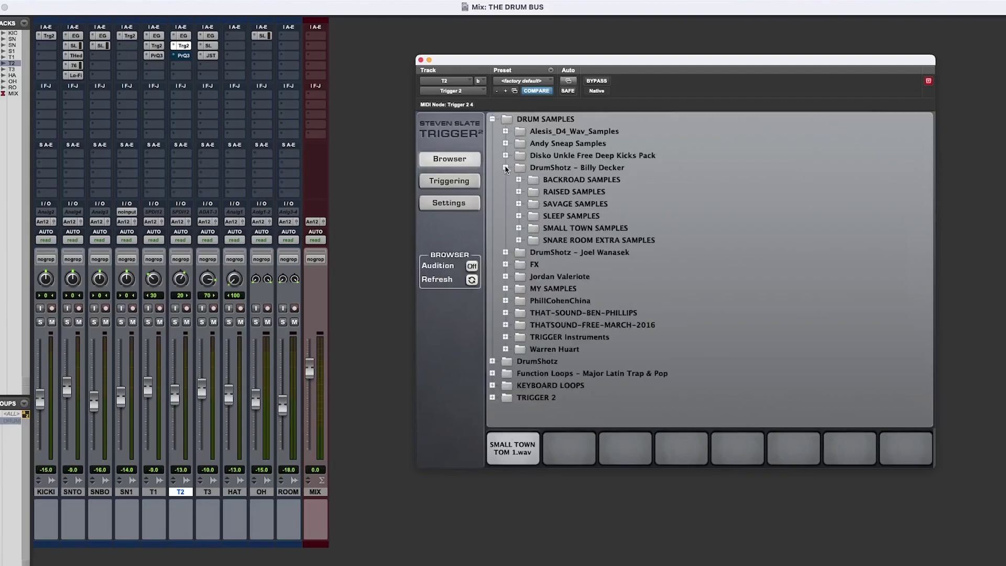
click(519, 229)
drag(592, 288, 512, 448)
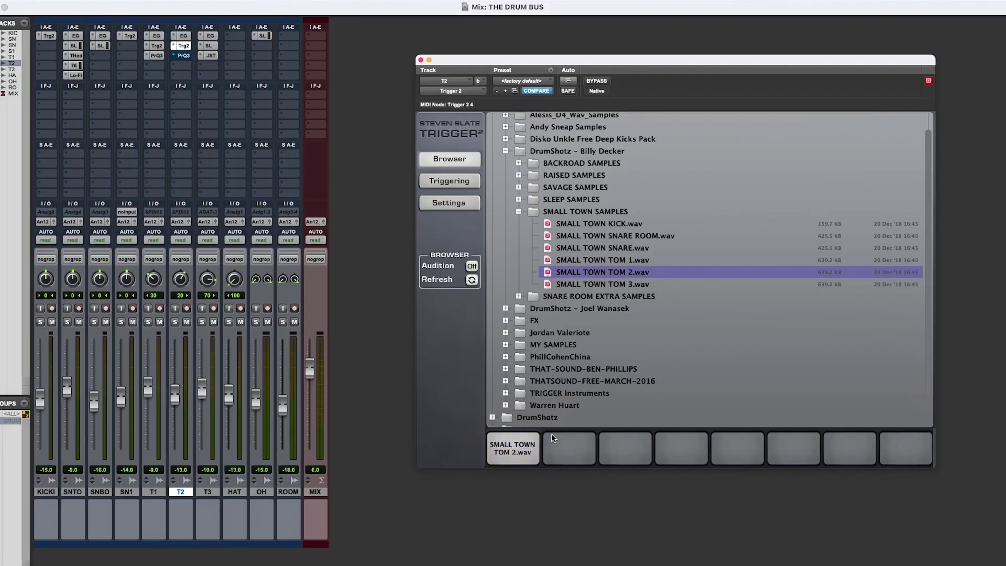
click(443, 181)
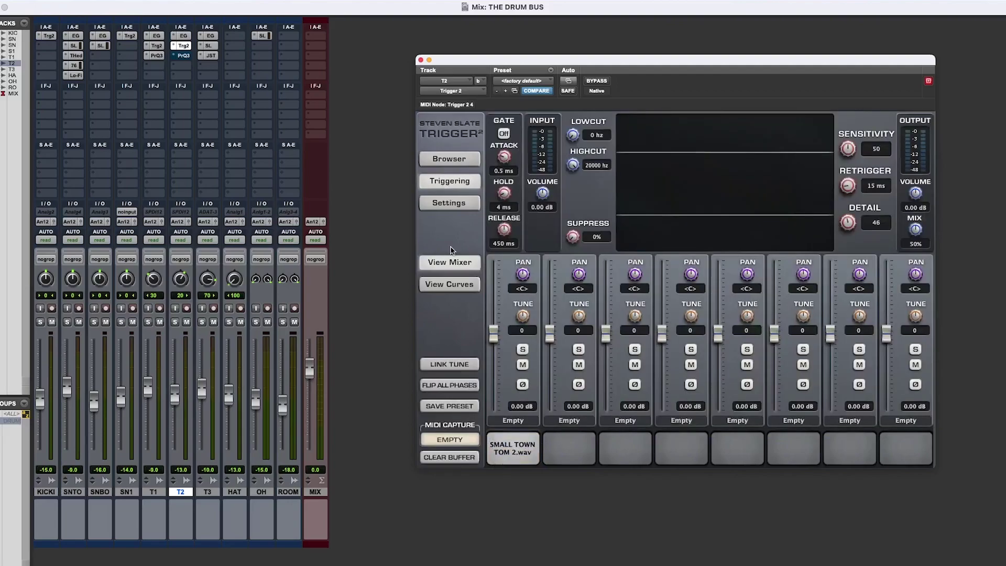
click(455, 283)
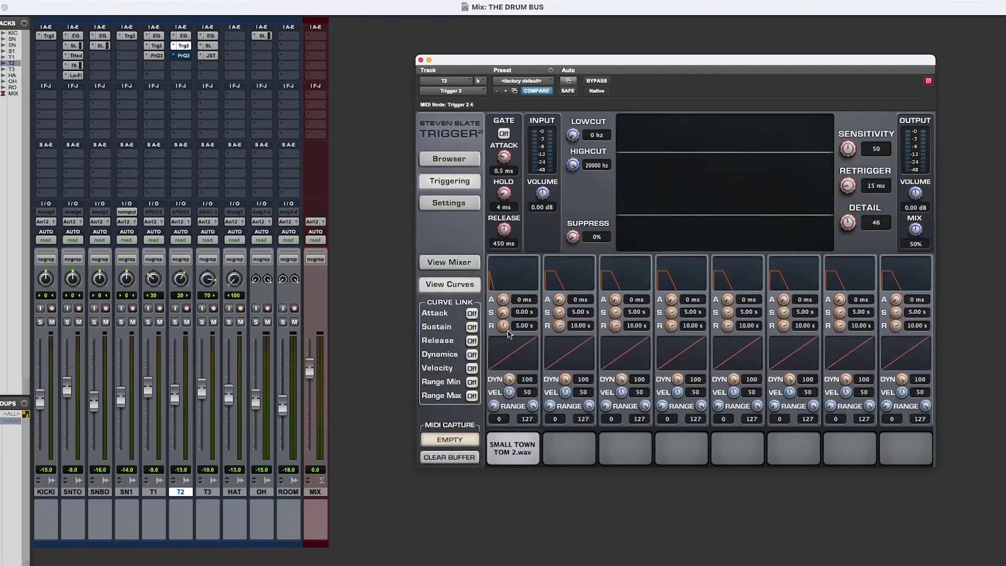
click(459, 266)
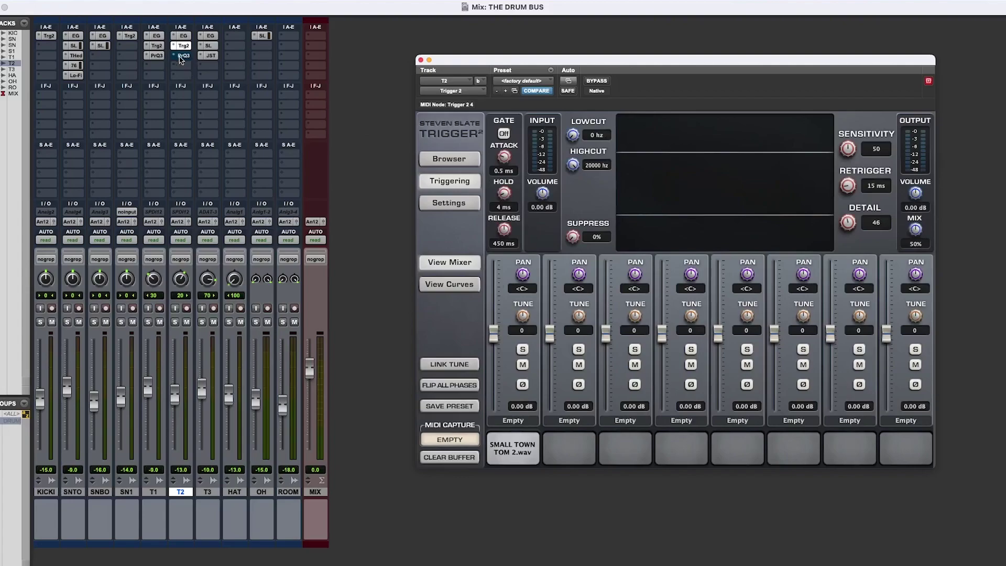
Audition T2 soloed with Trigger 2 bypassed and re-enabled, then close the plugin.
key(space)
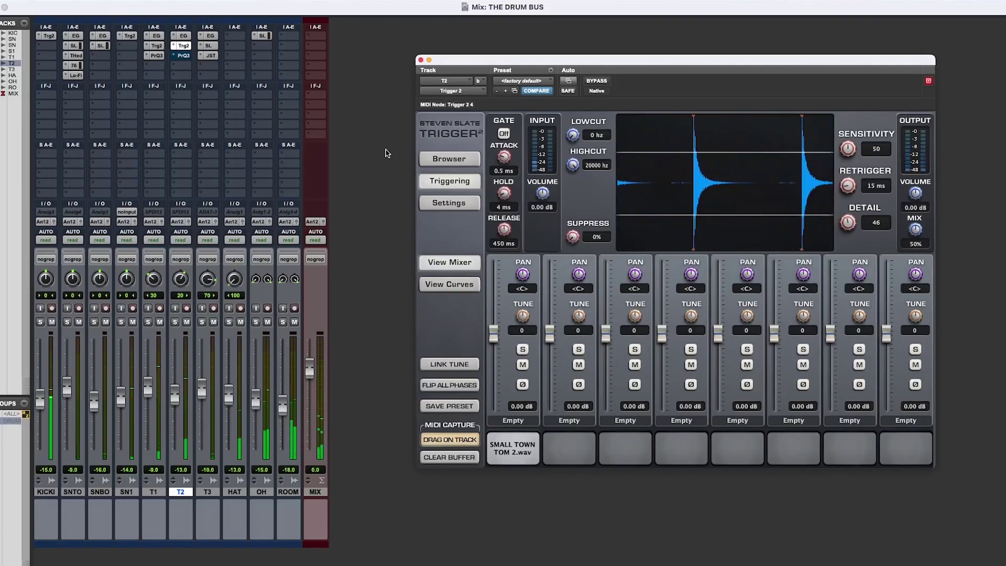
click(175, 323)
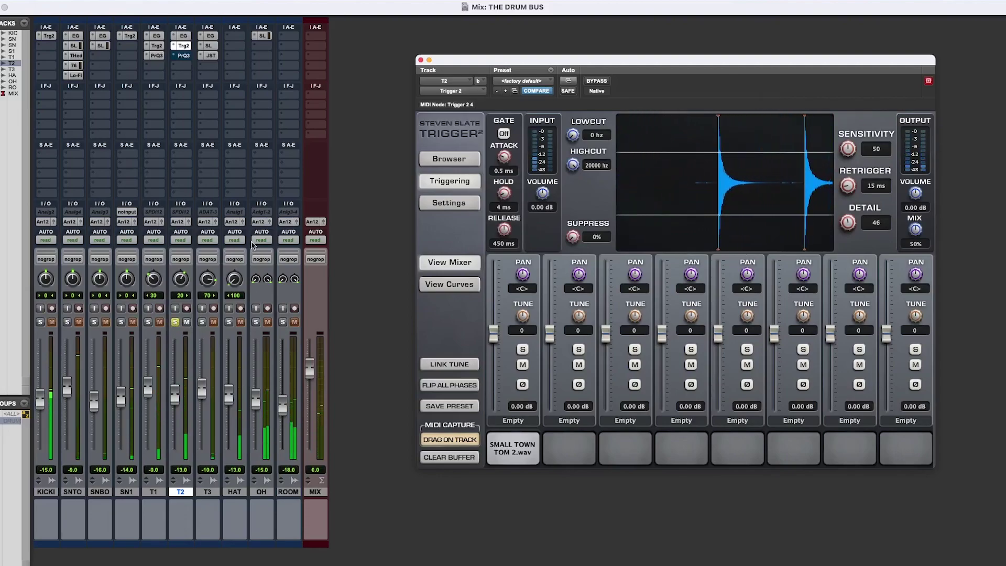
super+click(183, 46)
super+click(183, 37)
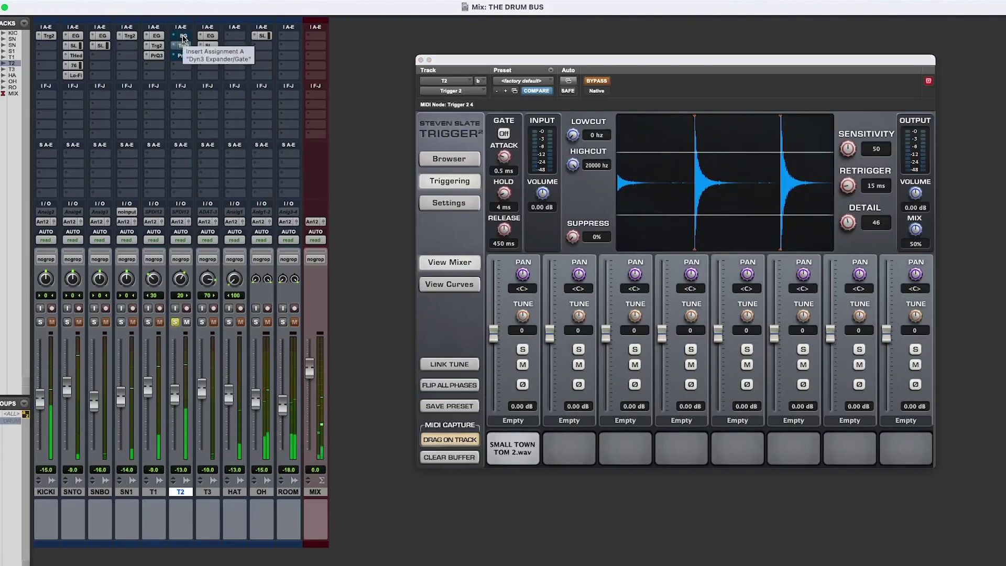
shift+super+click(183, 38)
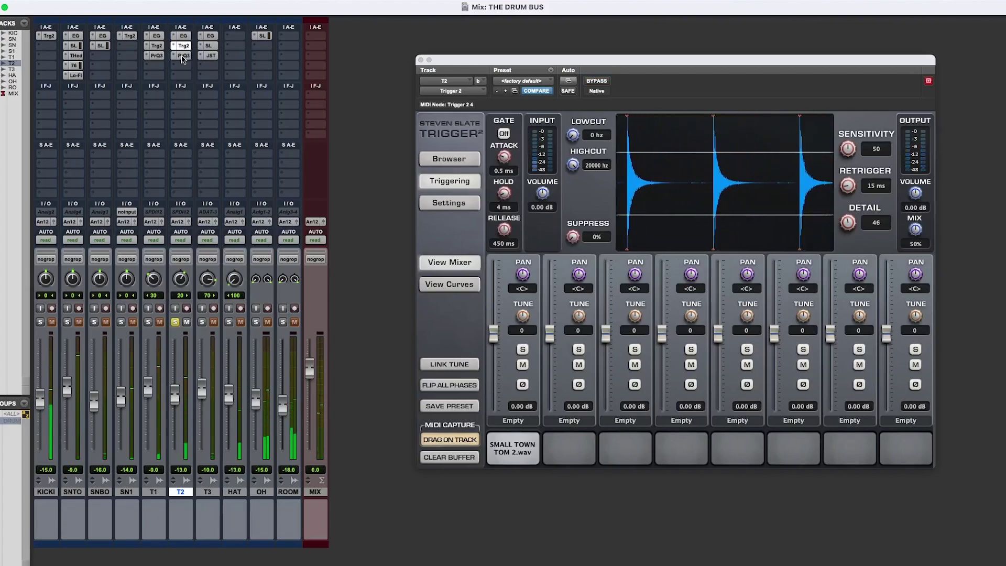
click(175, 322)
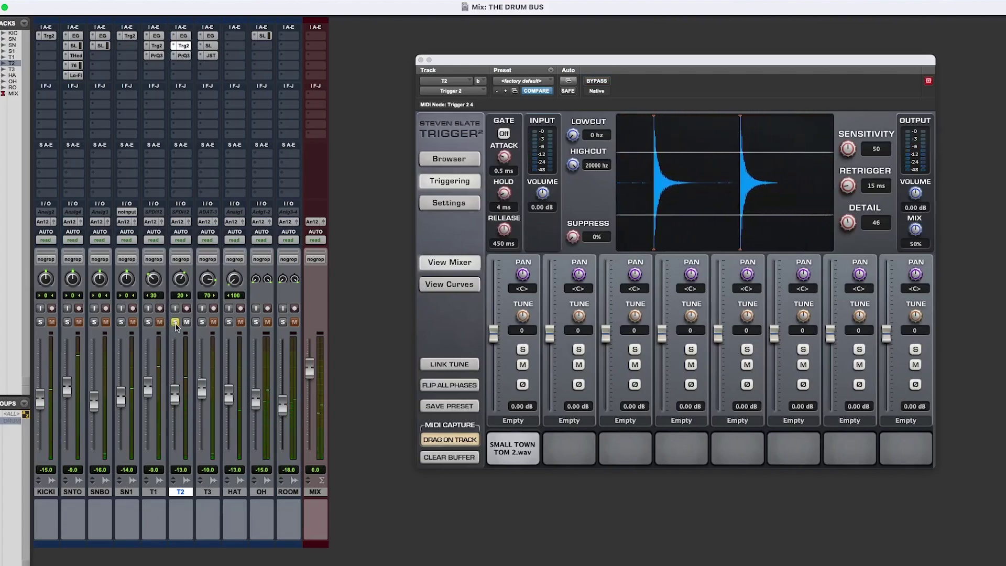
click(420, 60)
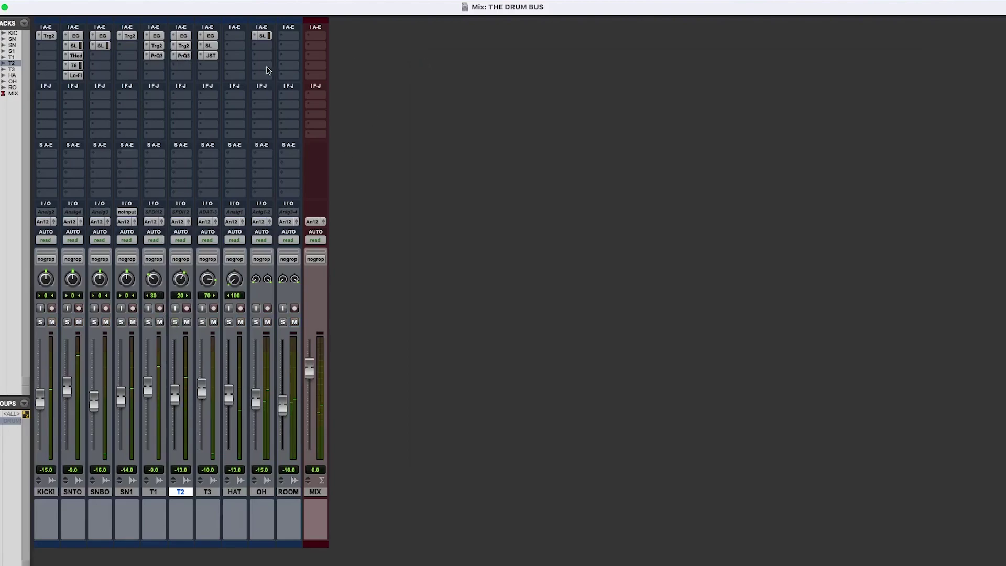
Open T2's Pro-Q 3 and, during playback, drag the bell cut down to about 116 Hz.
click(183, 55)
mouse_move(552, 253)
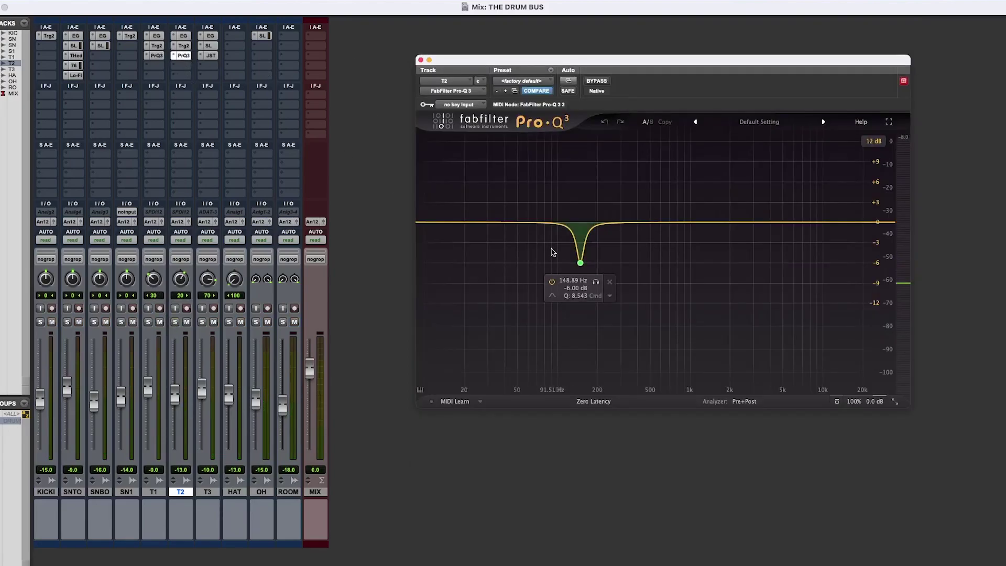
click(551, 283)
key(space)
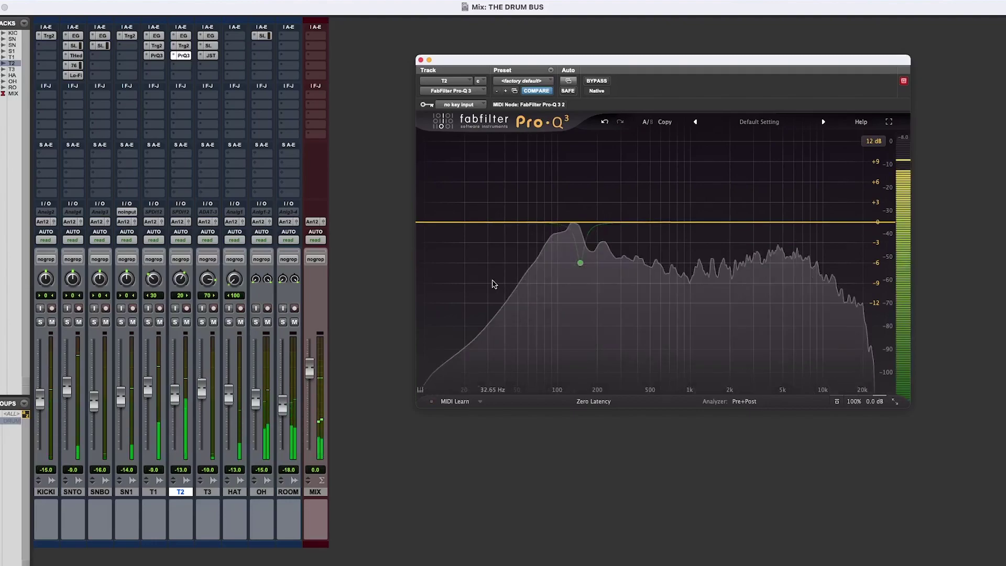
mouse_move(580, 270)
drag(580, 266, 569, 266)
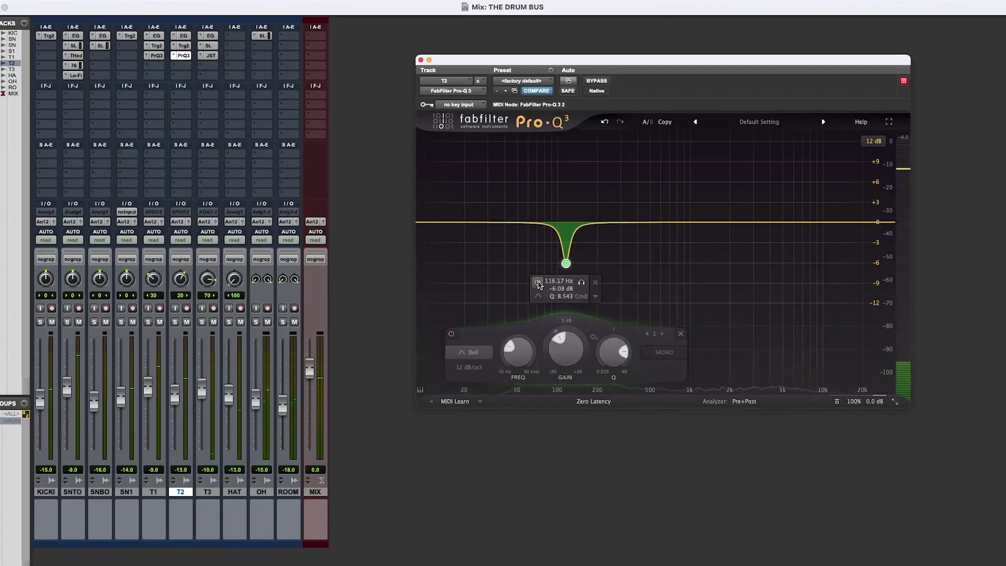
key(space)
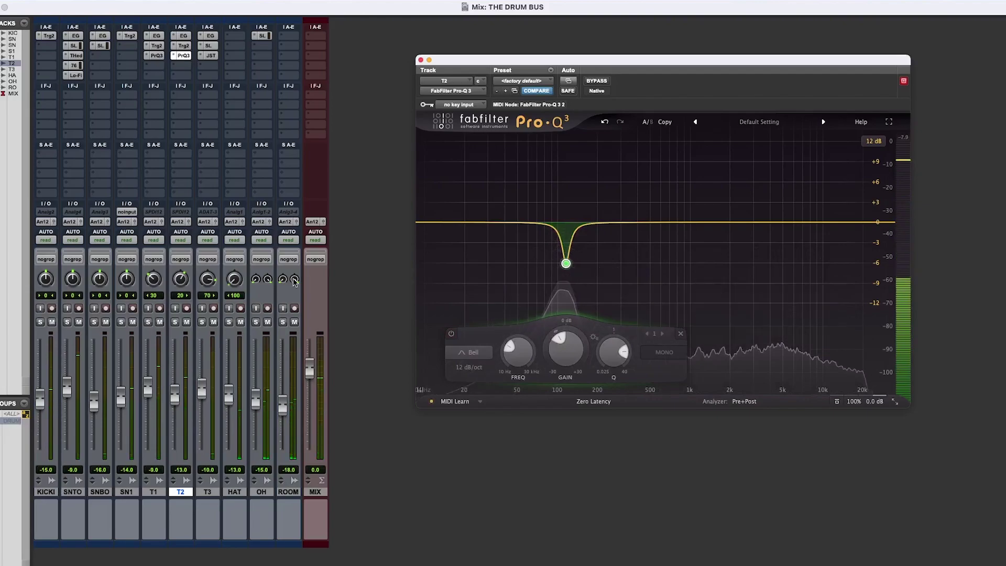
Sweep the cut up to about 490 Hz and A/B the EQ with bypass during playback.
key(space)
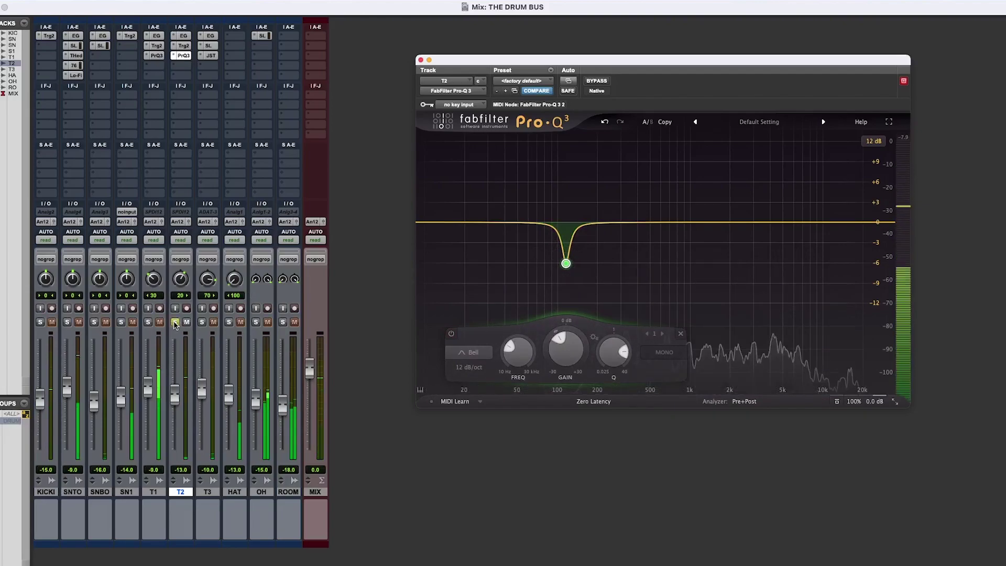
mouse_move(566, 265)
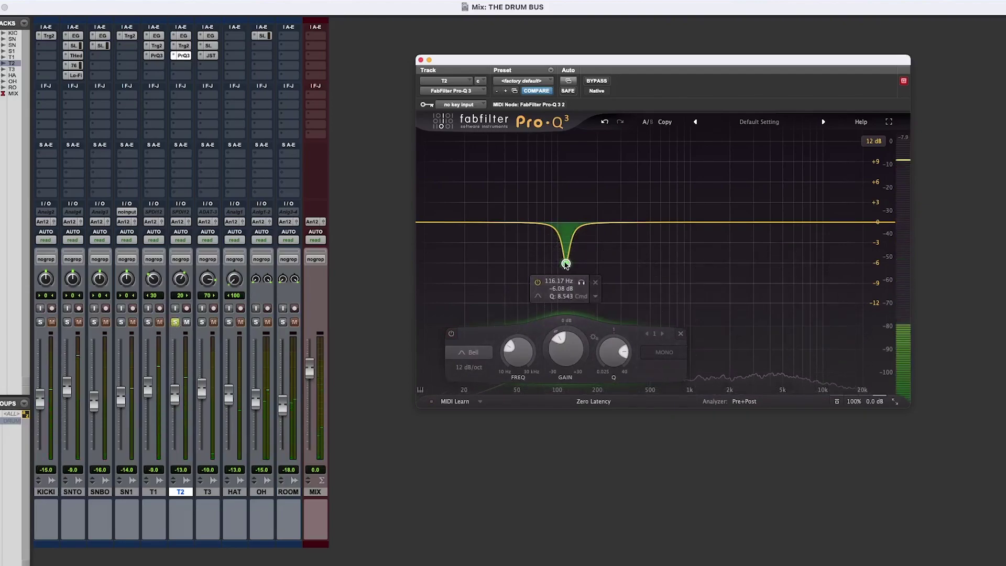
drag(566, 264, 650, 268)
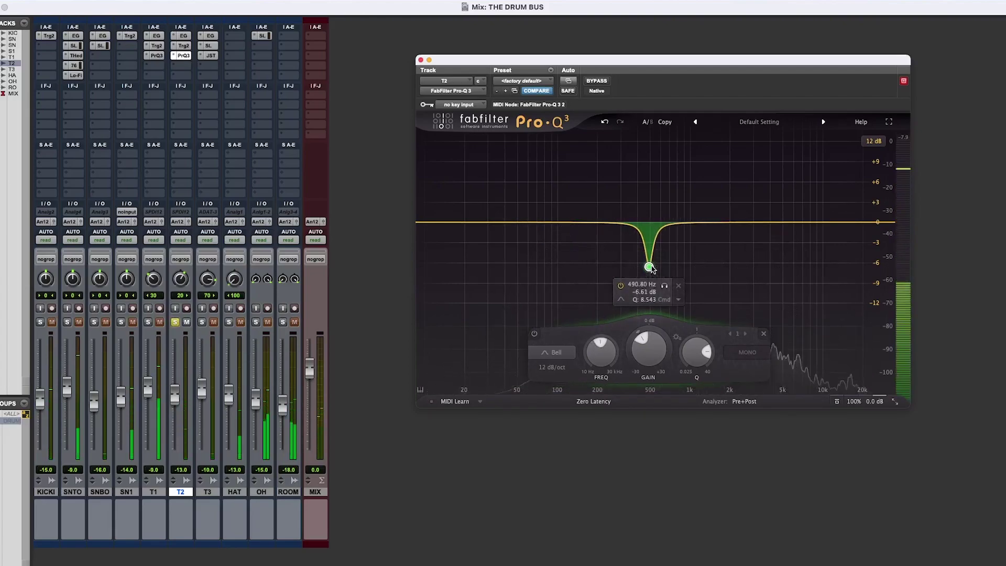
click(592, 82)
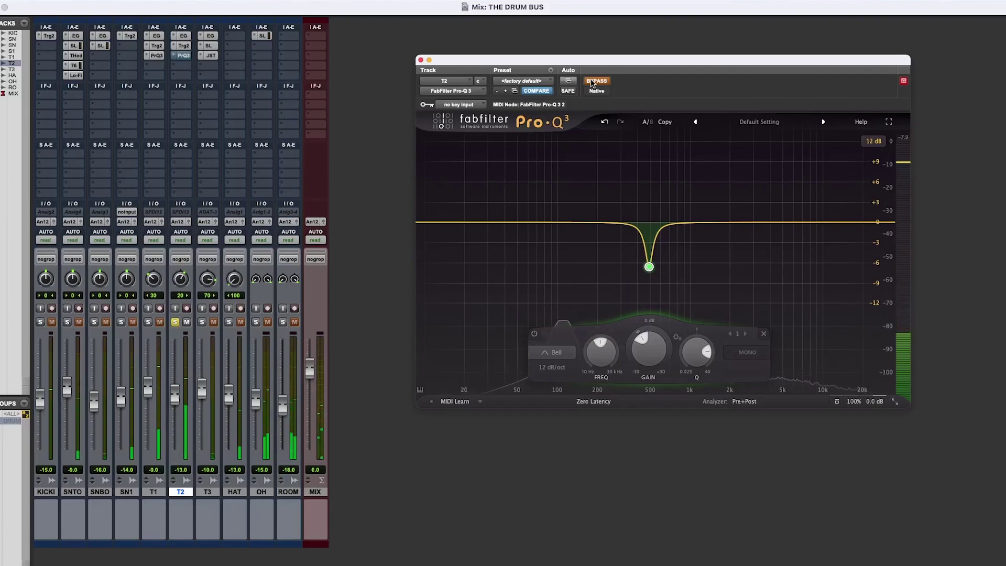
click(592, 81)
key(space)
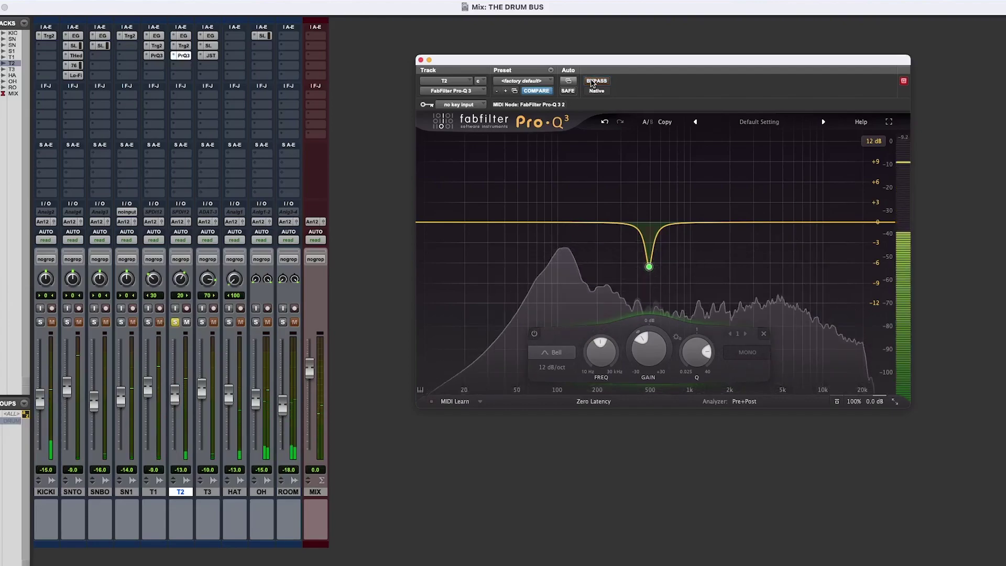
Bring the bell cut back to about 116 Hz, audition it, and close the Pro-Q 3 window.
mouse_move(649, 268)
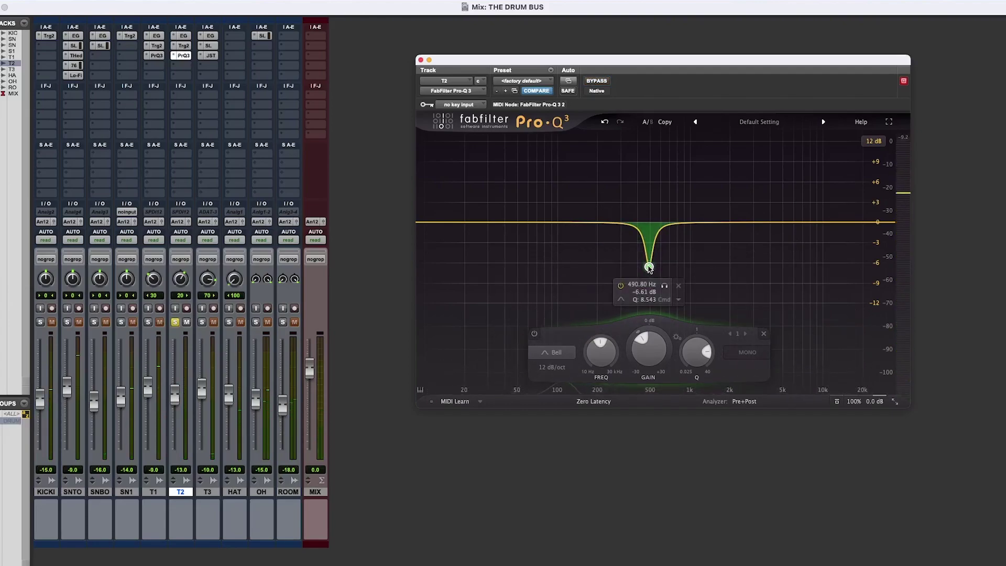
drag(649, 268, 566, 262)
key(space)
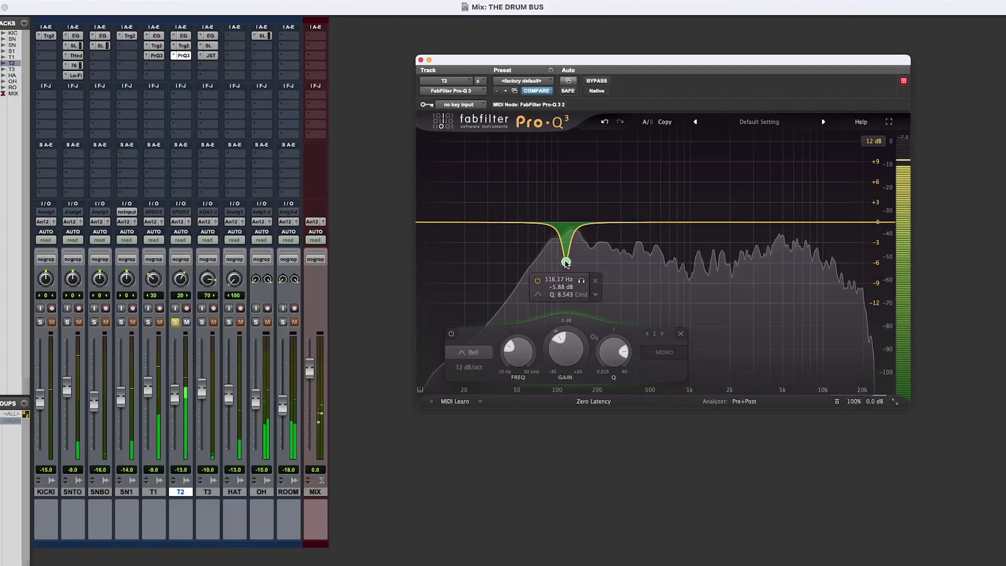
key(space)
click(420, 60)
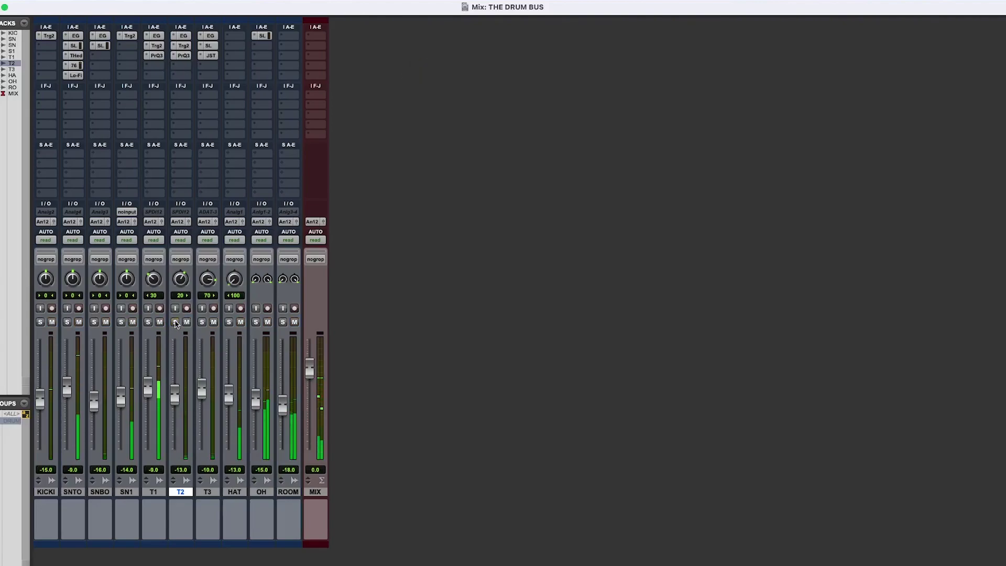
Play the toms from a point in T1, then switch to the Mix window.
key(super+equal)
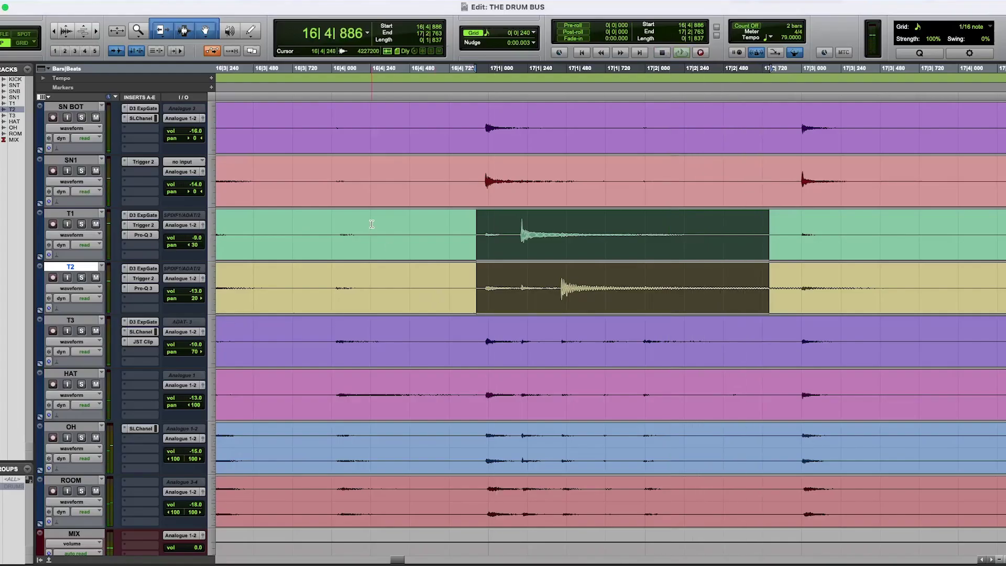
click(371, 224)
key(space)
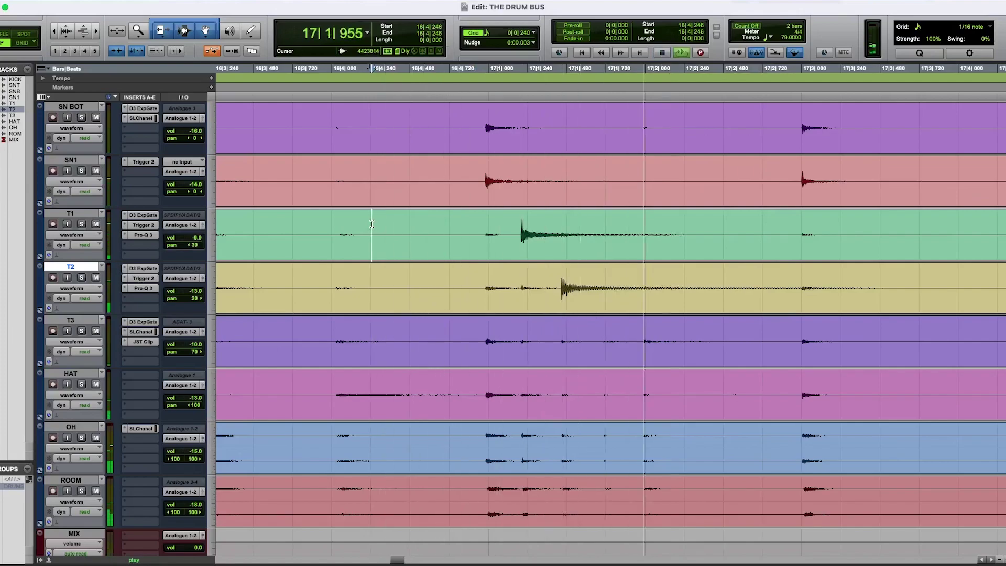
key(super+equal)
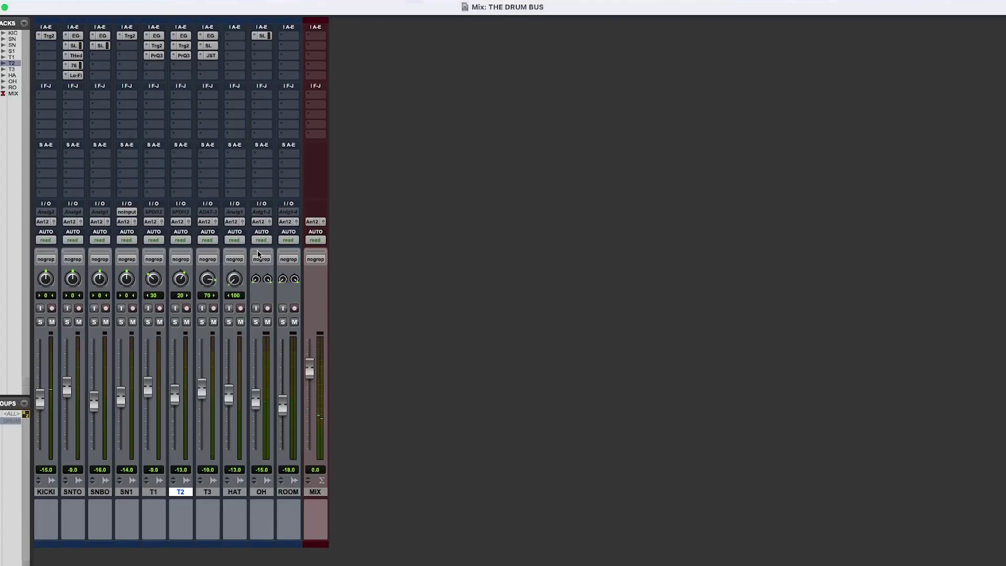
Open T2's Trigger 2 to confirm SMALL TOWN TOM 2.wav, reposition its window, and unsolo T1 and T2.
click(182, 49)
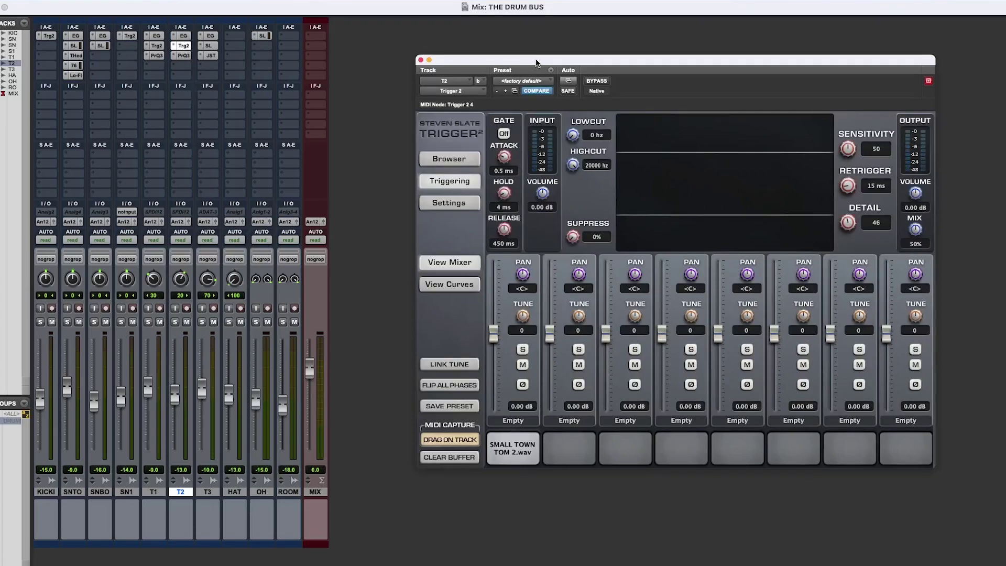
drag(536, 64, 498, 77)
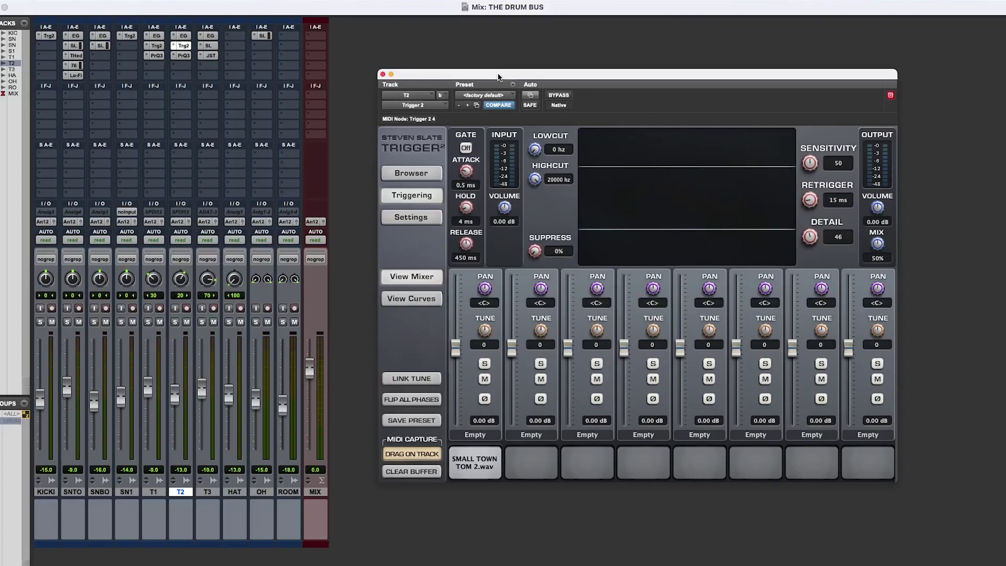
drag(498, 78, 482, 73)
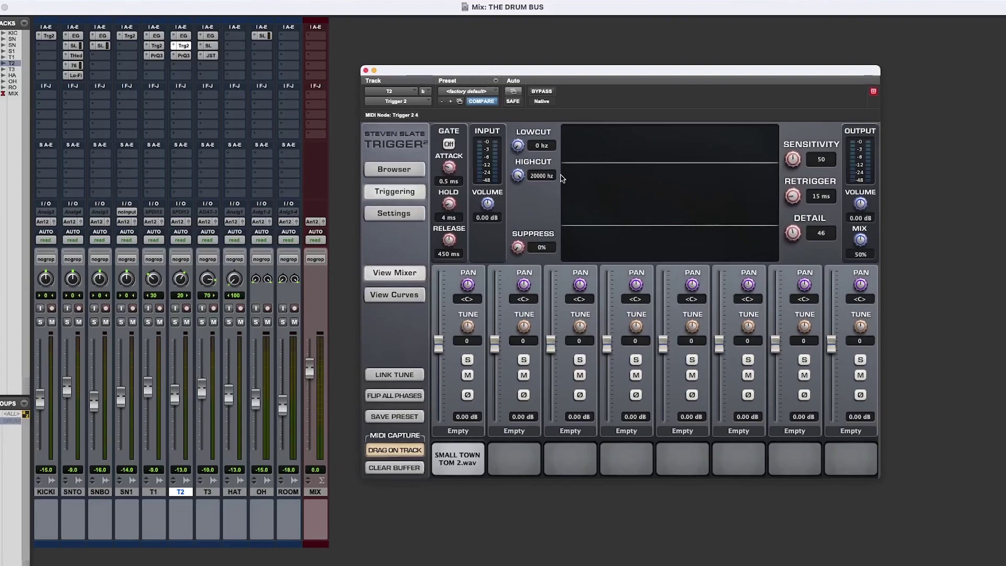
drag(557, 73, 559, 69)
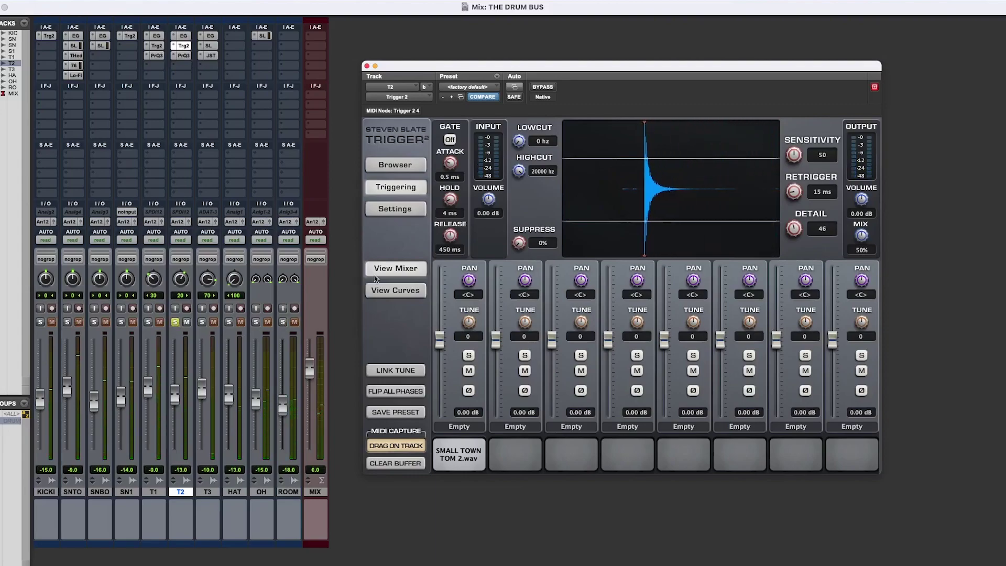
drag(495, 71, 531, 62)
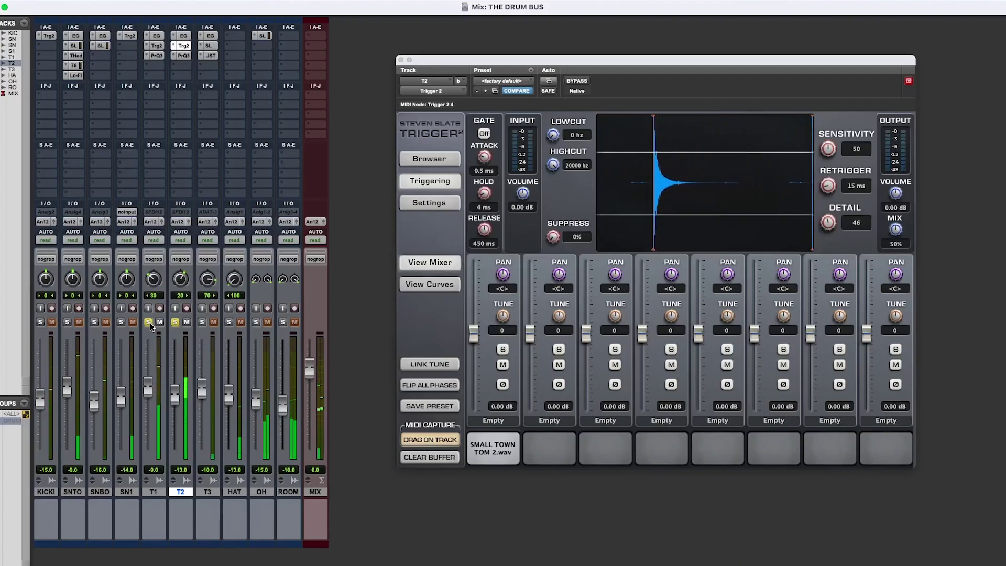
click(149, 323)
click(175, 322)
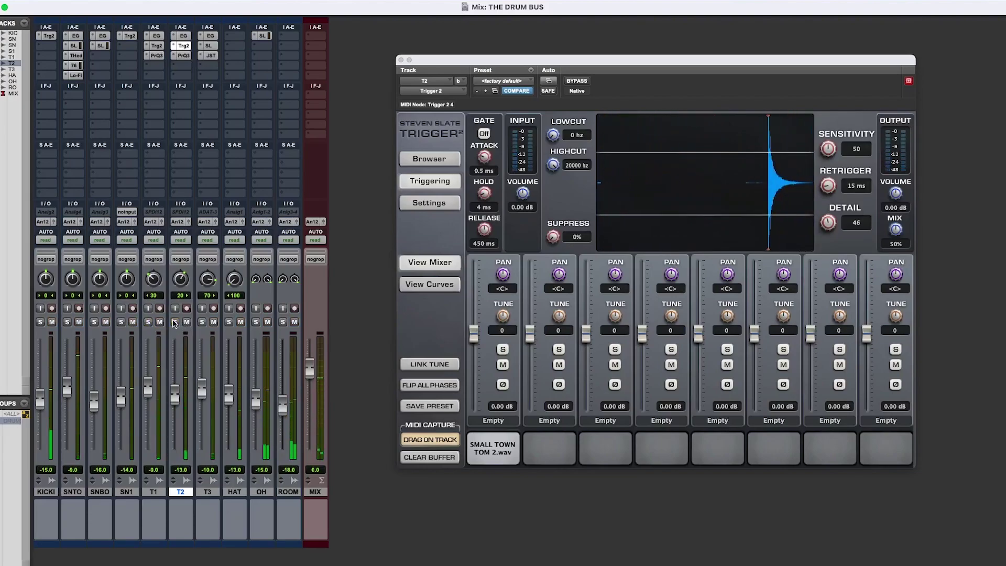
Audition the toms in the Edit window, zooming out and in and setting play points near bar 19.
click(401, 60)
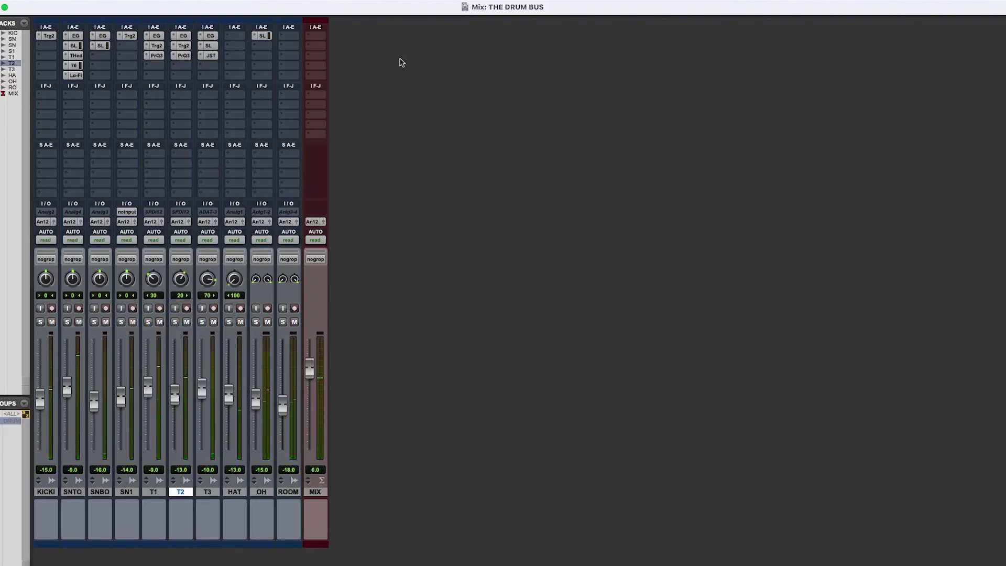
key(super+equal)
key(space)
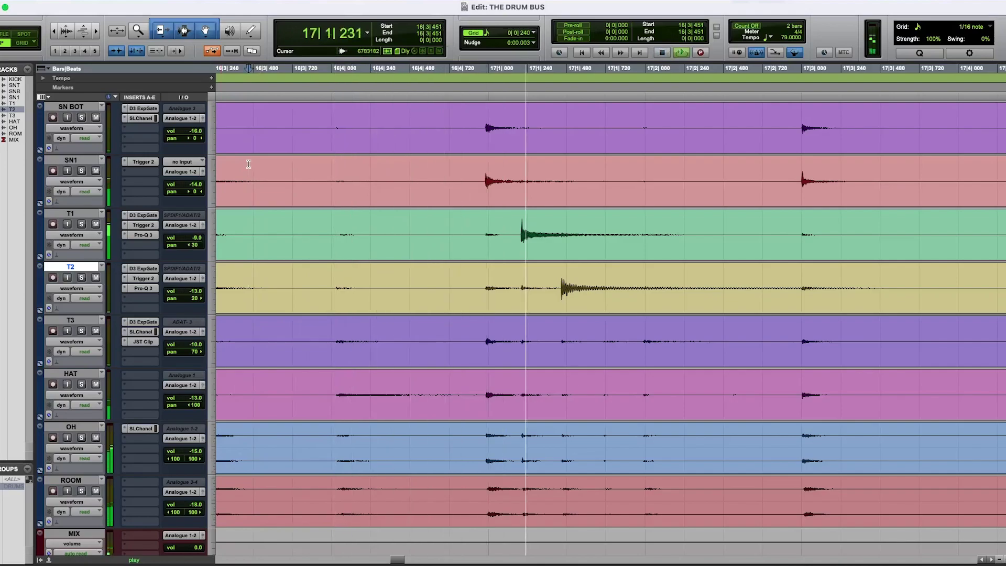
key(space)
key(super+bracketleft)
key(super+bracketleft)
key(super+bracketleft)
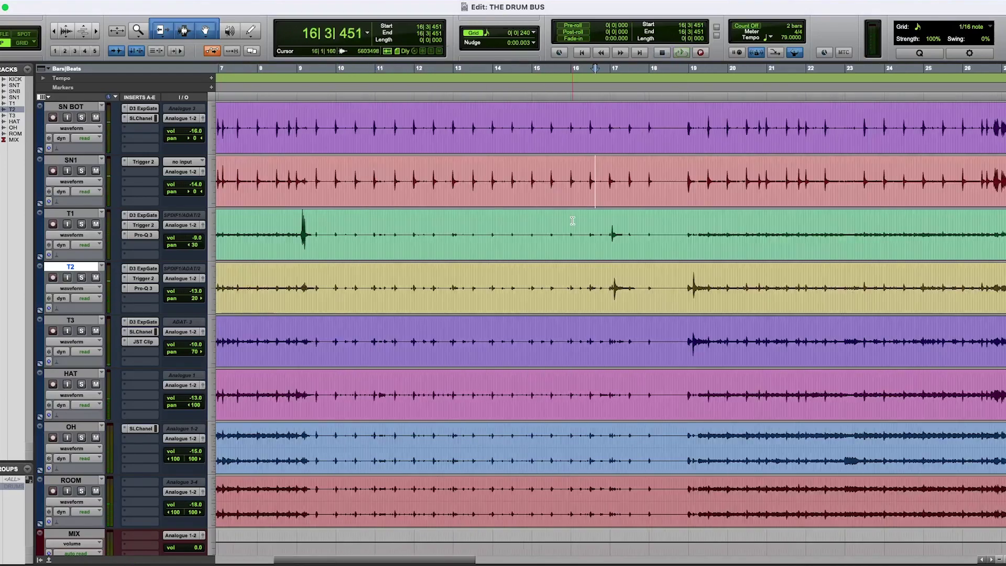
key(space)
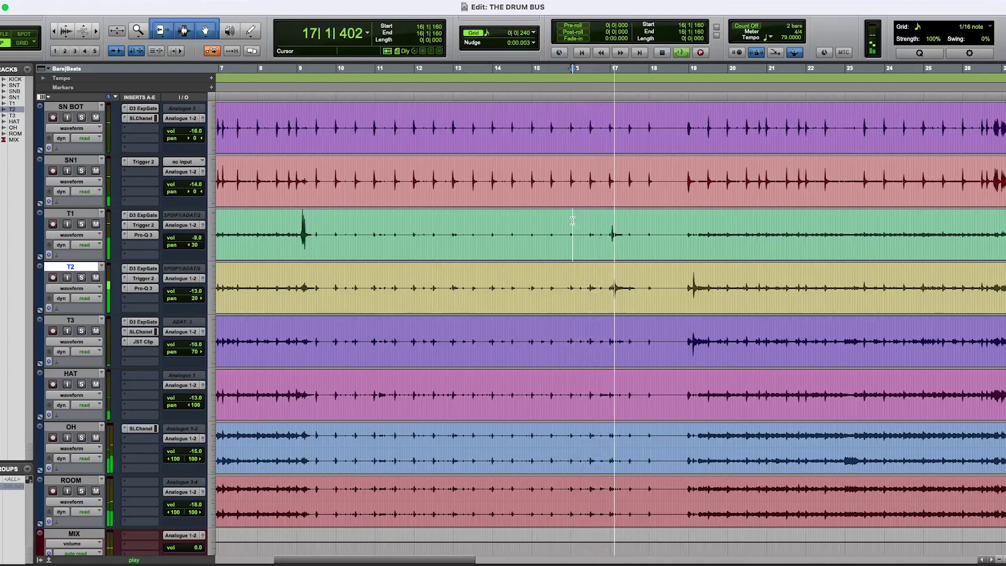
click(572, 220)
click(694, 269)
key(super+bracketright)
key(super+bracketright)
key(super+bracketright)
key(super+bracketright)
key(super+bracketright)
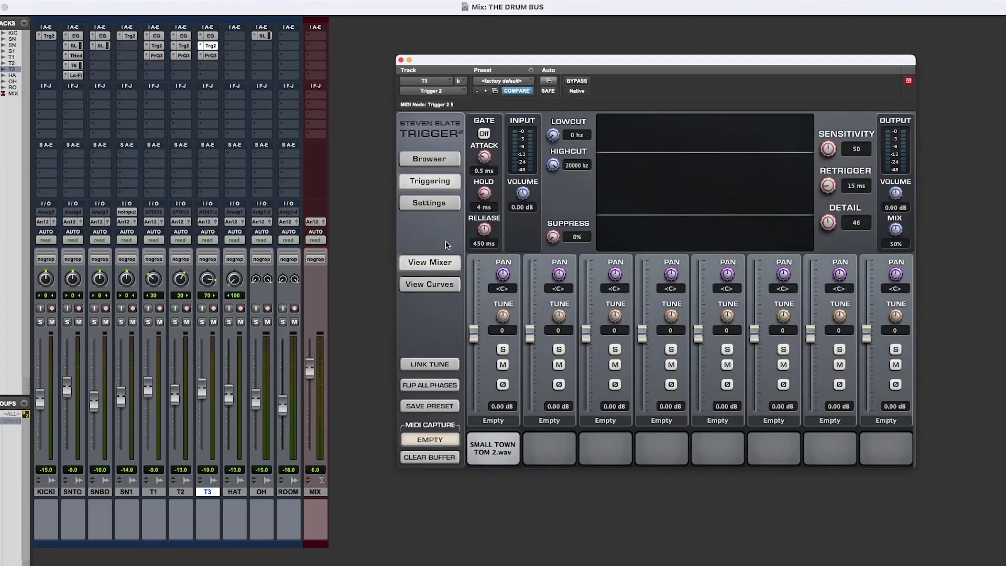
Load SMALL TOWN TOM 3.wav into T3's Trigger 2 from the sample browser and close the plugin.
click(422, 158)
click(422, 158)
click(401, 60)
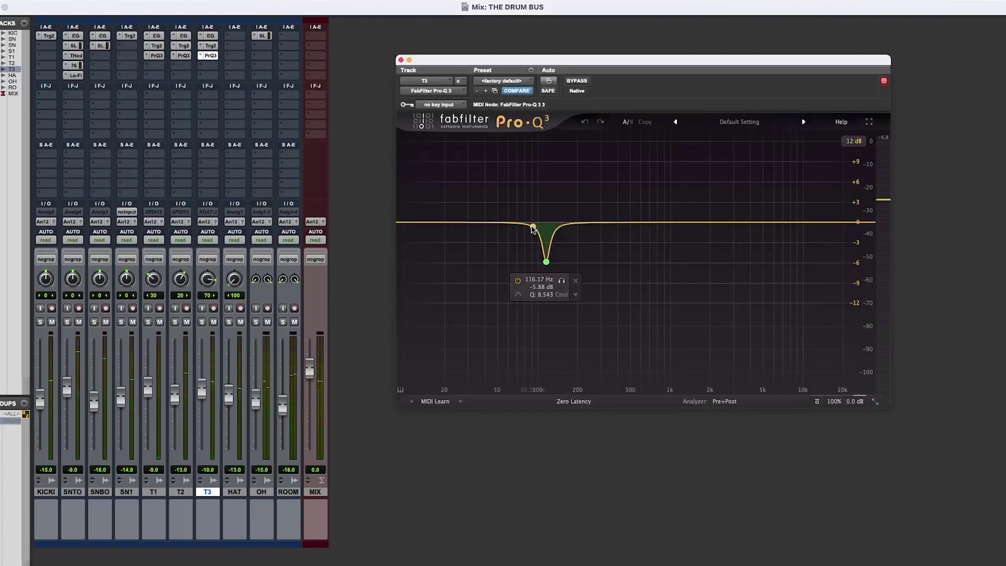
Compare T3's Pro-Q 3 band off and on, then move its notch cut up to about 200 Hz.
click(517, 282)
key(space)
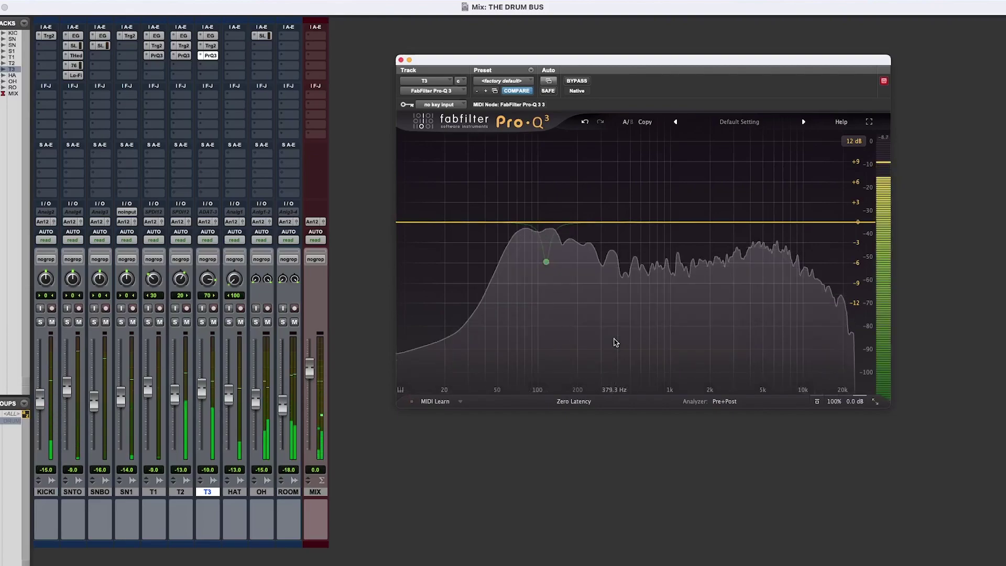
mouse_move(506, 264)
drag(545, 261, 521, 264)
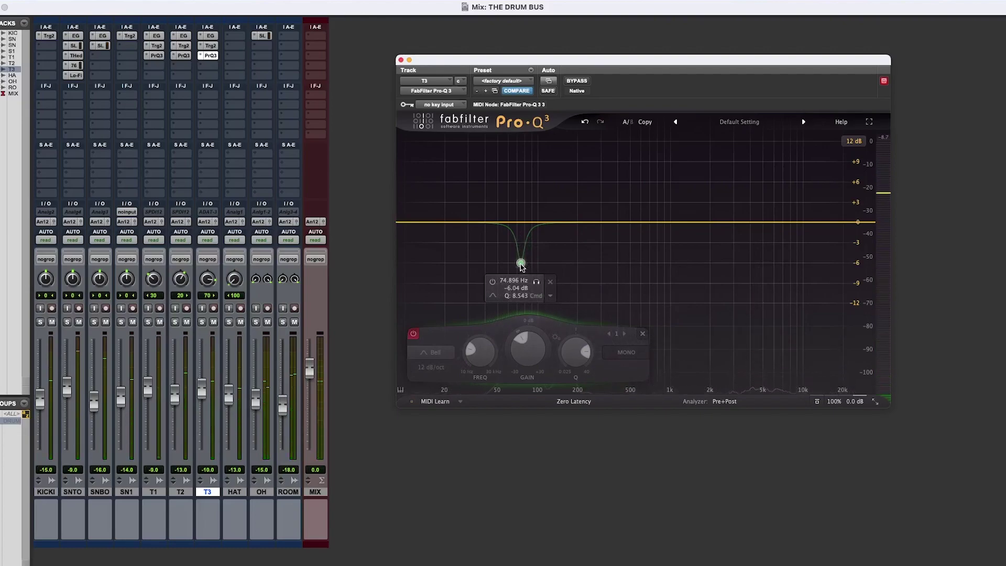
drag(522, 266, 580, 266)
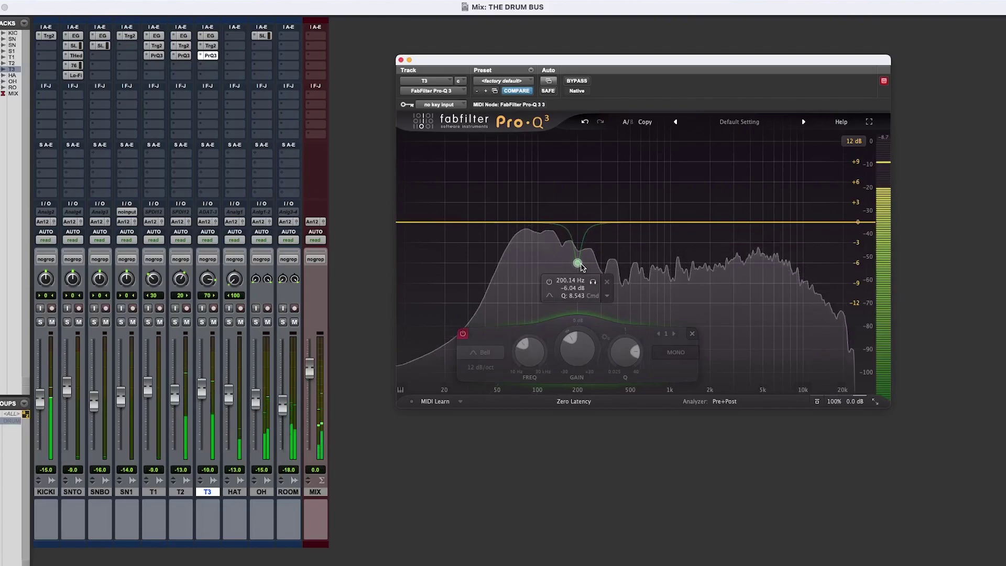
Move T2's notch cut up to about 207 Hz and bring up T1's Pro-Q 3.
click(401, 59)
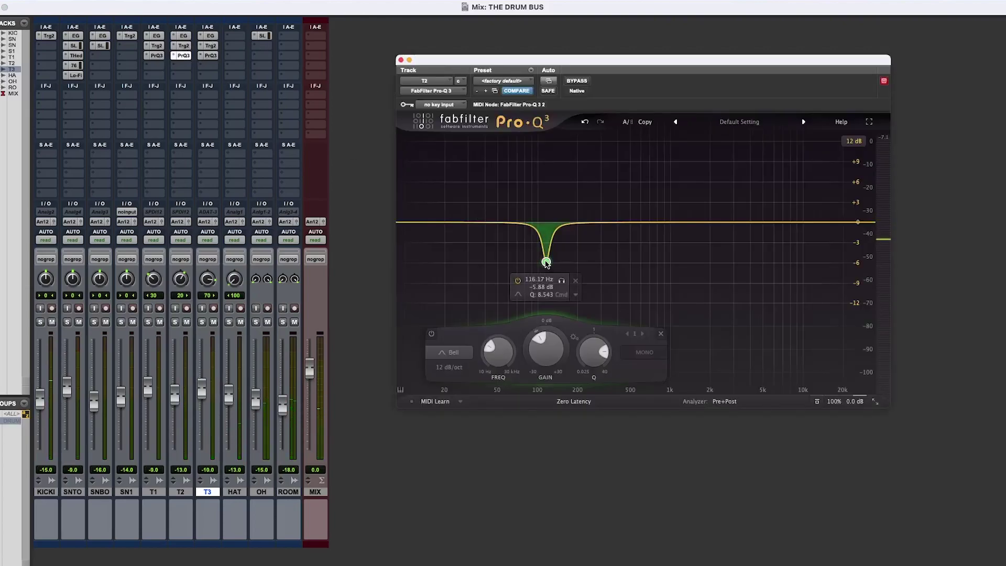
drag(546, 262, 580, 263)
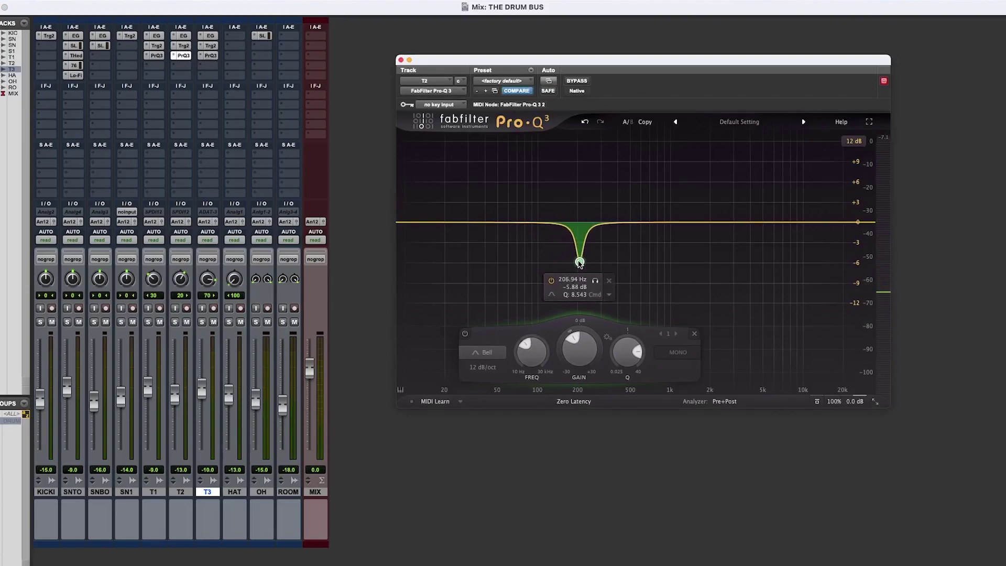
click(158, 55)
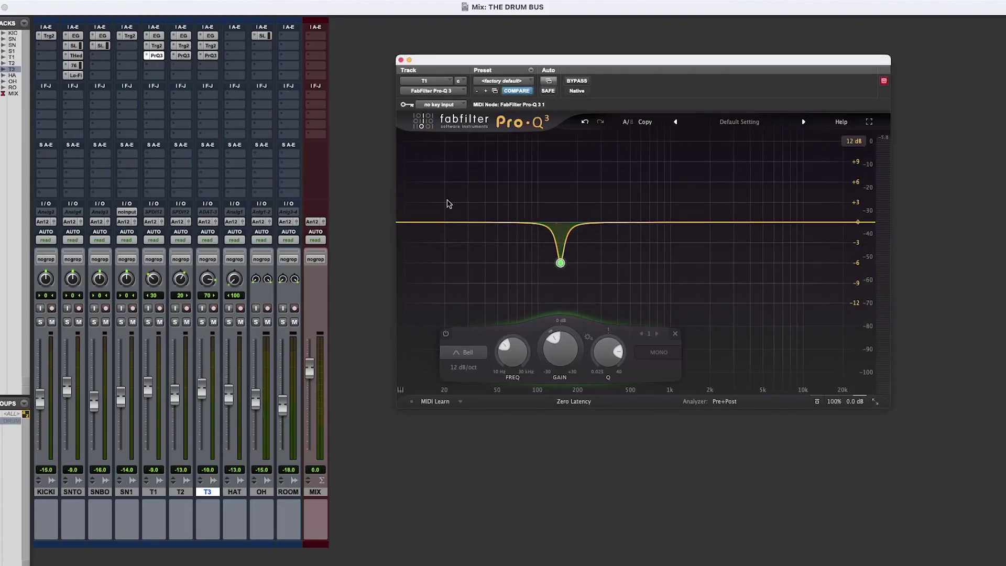
Move T1's notch cut up to about 204–206 Hz and close the Pro-Q 3 window.
drag(560, 263, 579, 263)
key(space)
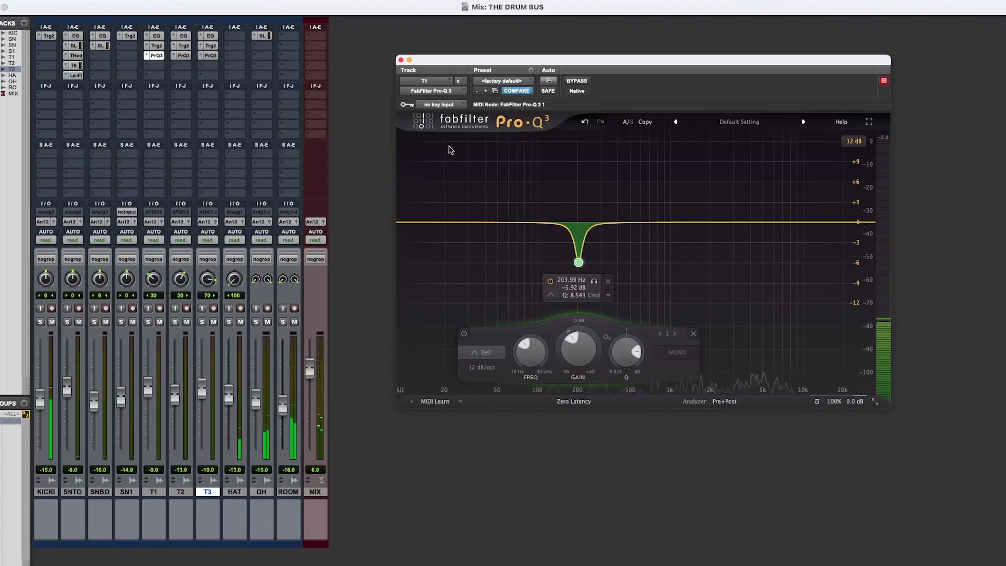
click(401, 60)
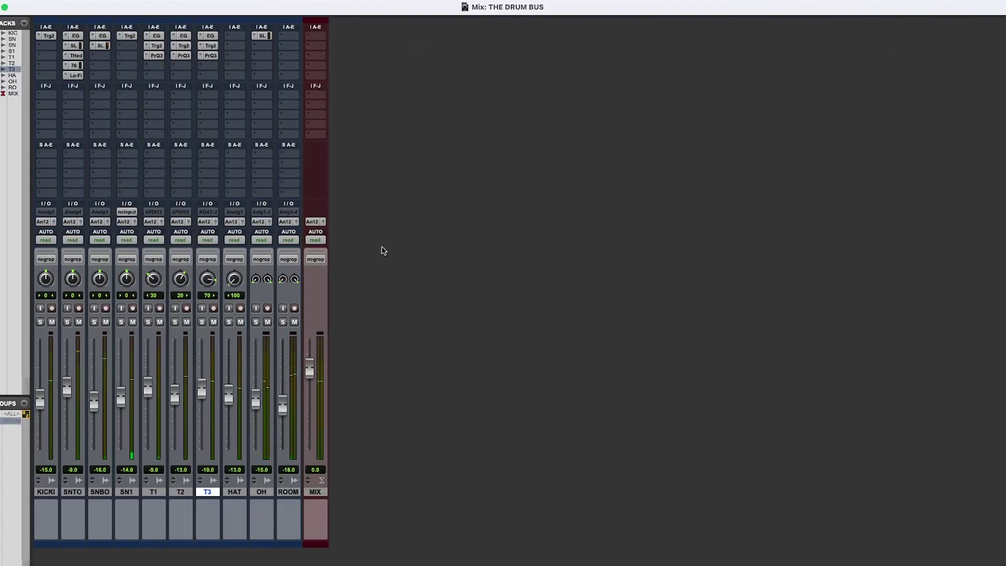
Play the song in the Edit window, zooming out, then in around bar 45, scrolling along.
key(super+equal)
key(space)
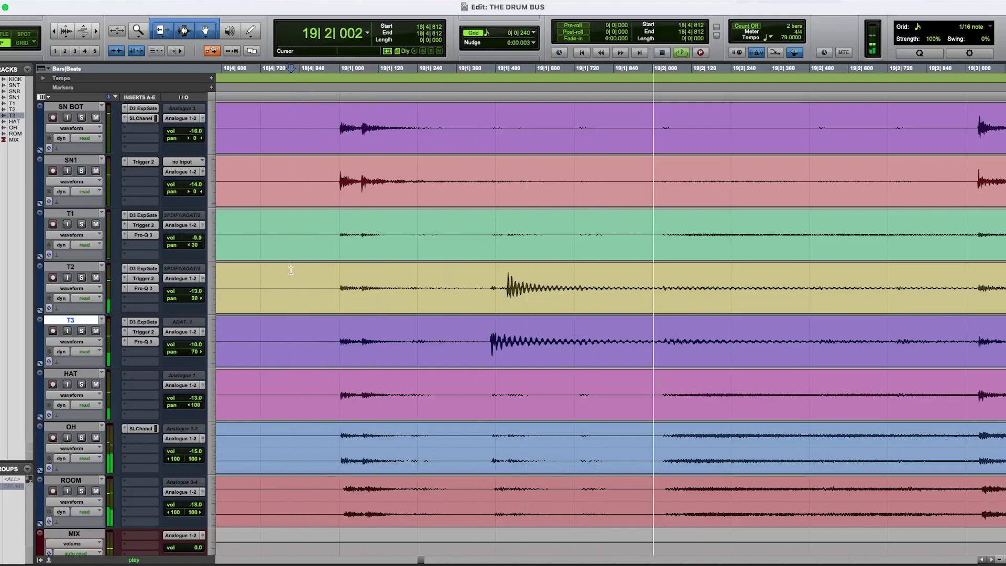
key(super+bracketleft)
key(super+bracketleft)
key(super+bracketleft)
key(super+bracketleft)
key(super+bracketleft)
key(super+bracketleft)
key(super+bracketleft)
key(super+bracketleft)
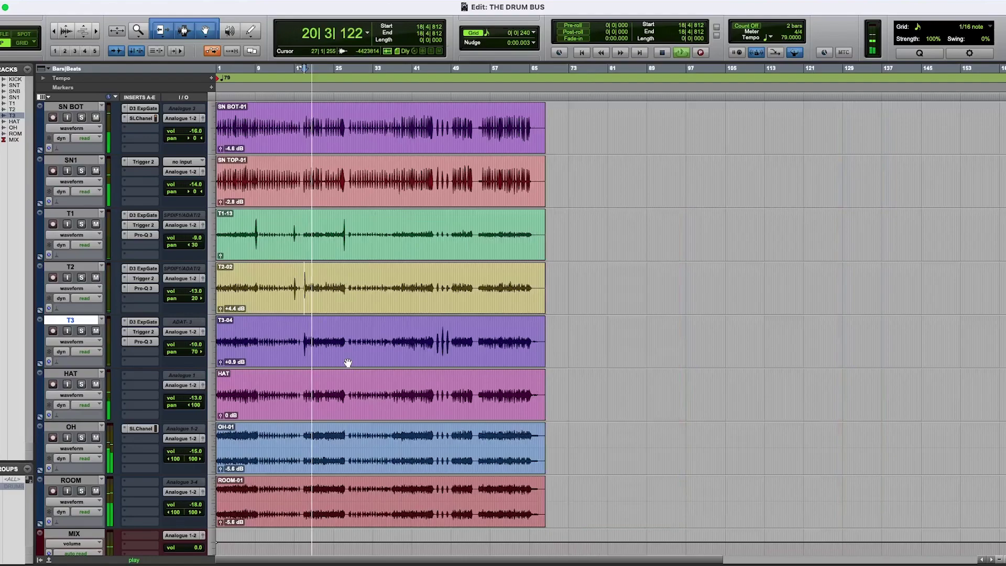
key(space)
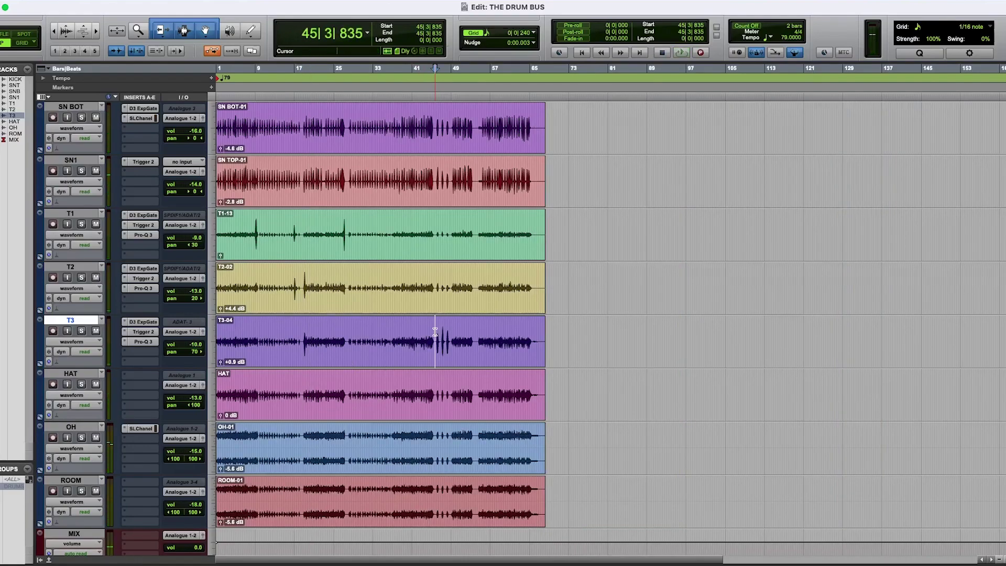
key(space)
key(super+bracketright)
key(super+bracketright)
key(super+bracketright)
key(super+bracketright)
key(super+bracketright)
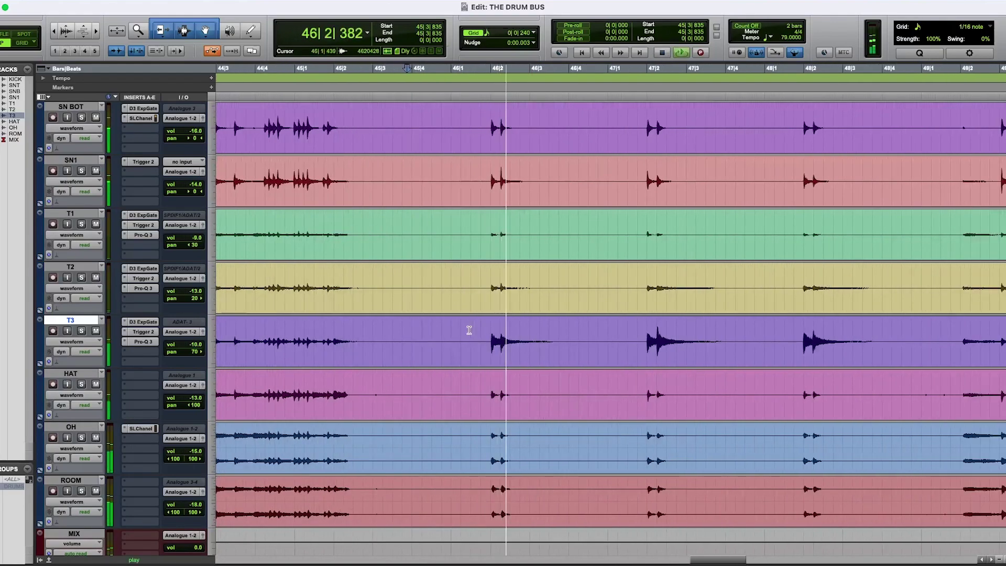
scroll(567, 335, right, 3)
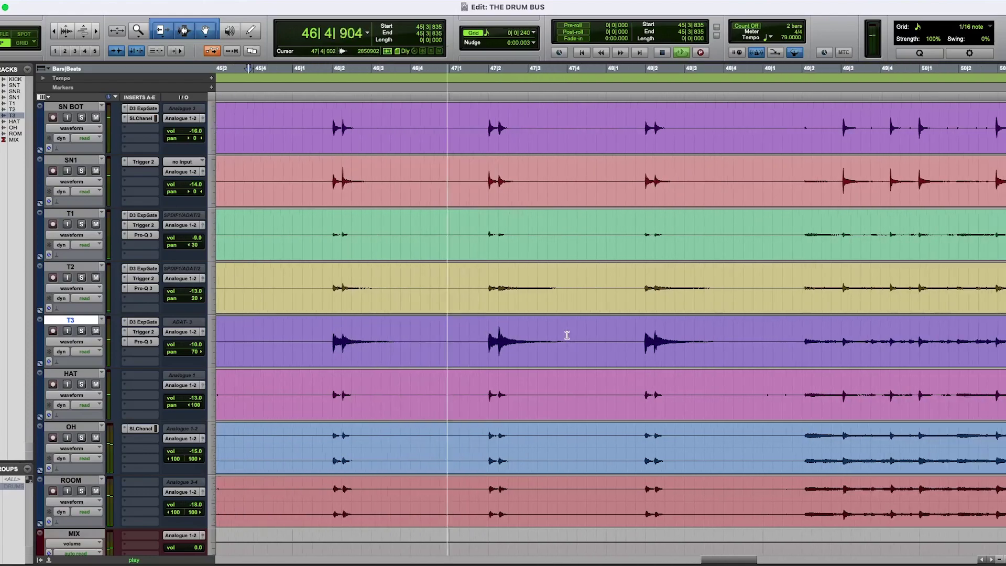
scroll(567, 334, right, 3)
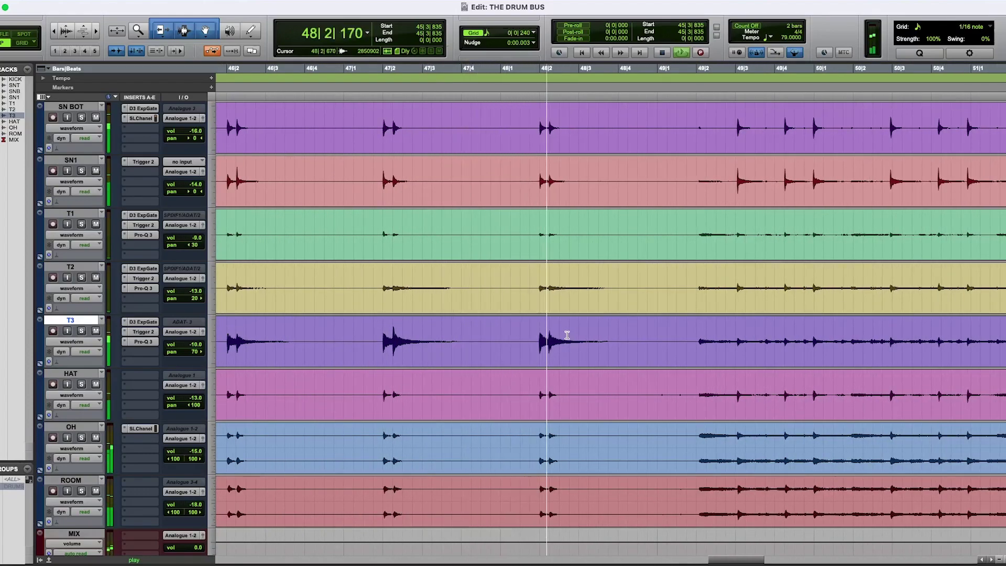
key(space)
scroll(472, 333, left, 4)
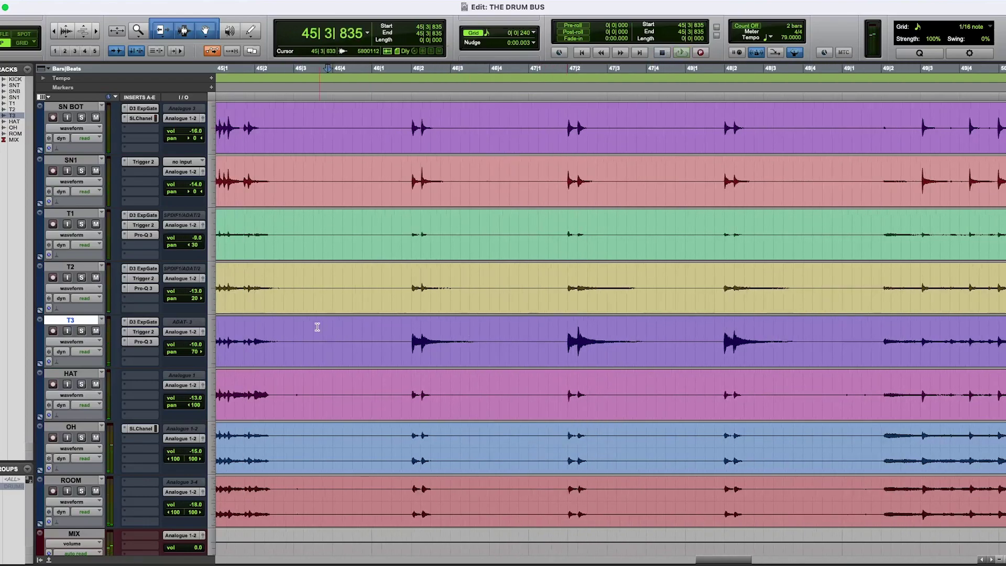
A/B T3's Trigger 2 on and off during playback.
super+click(139, 332)
key(space)
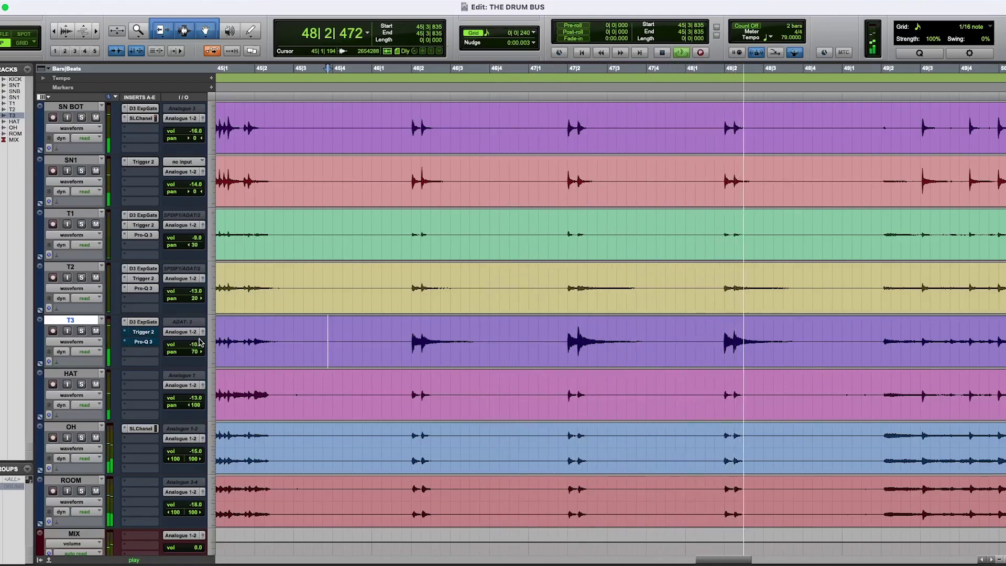
key(space)
key(space)
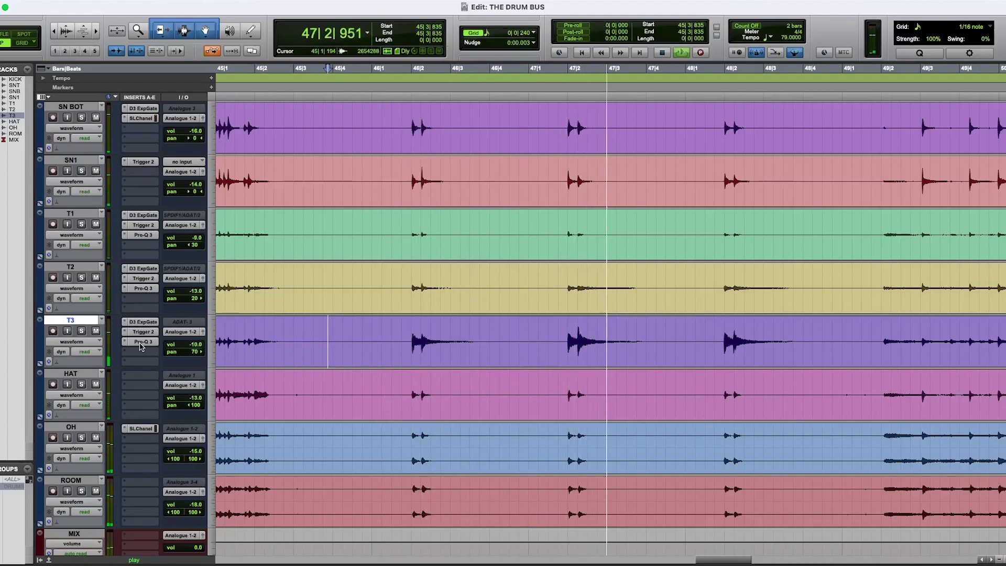
key(space)
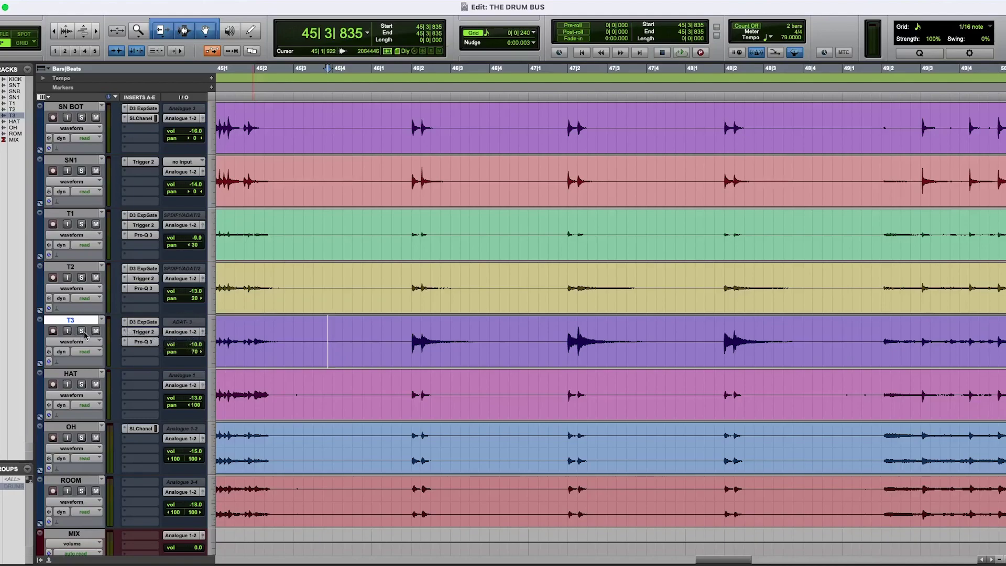
Move T3's Pro-Q 3 down to the fourth insert so the second expander/gate comes before it.
click(407, 331)
key(space)
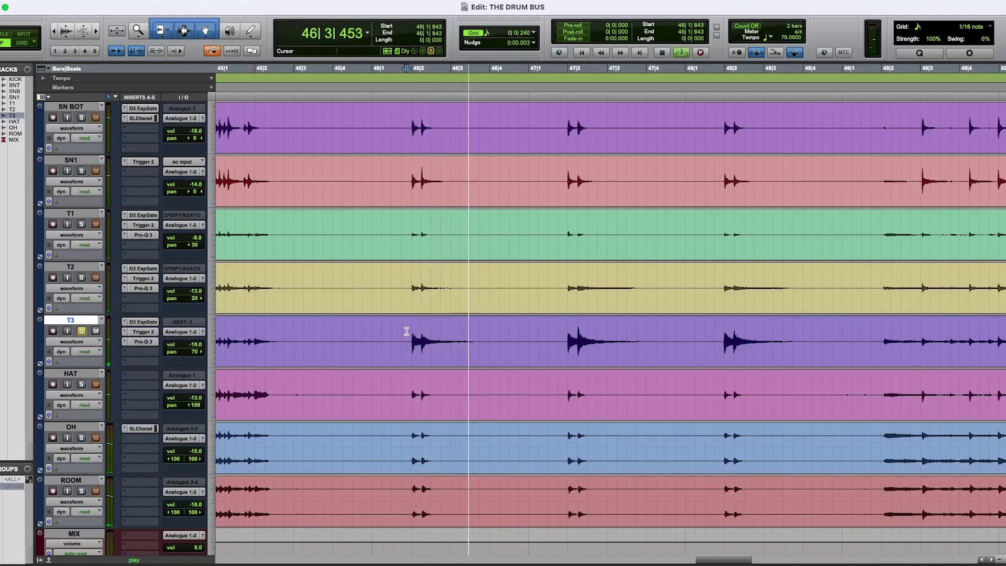
key(space)
drag(141, 342, 141, 352)
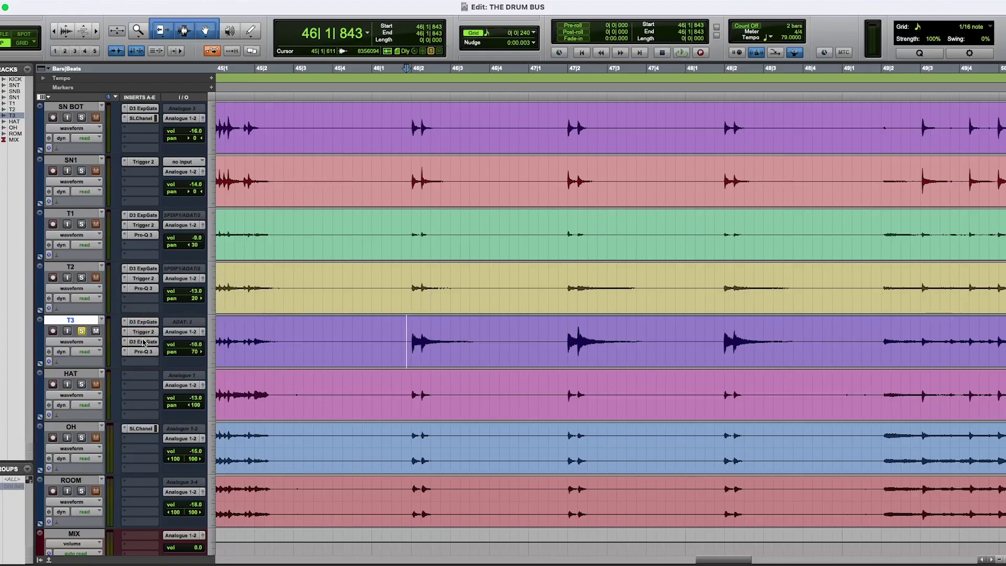
key(space)
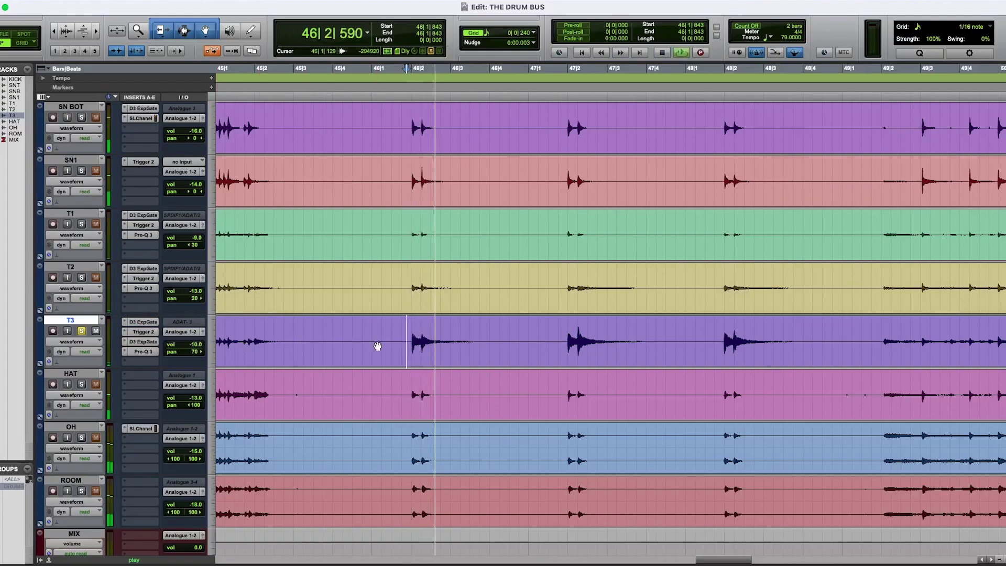
key(space)
Open T3's second Expander/Gate and lower its threshold to -28.1 dB during playback.
click(142, 342)
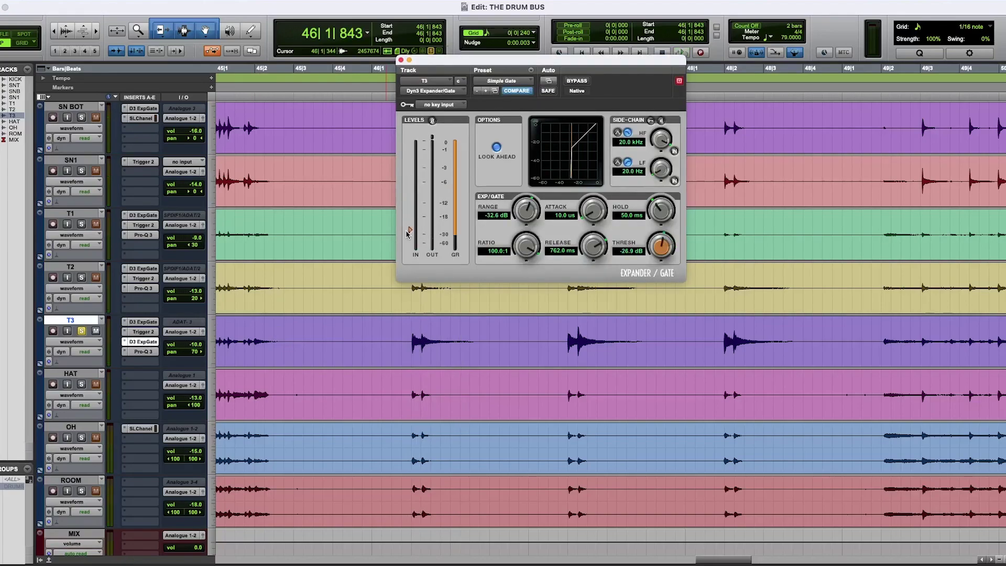
key(space)
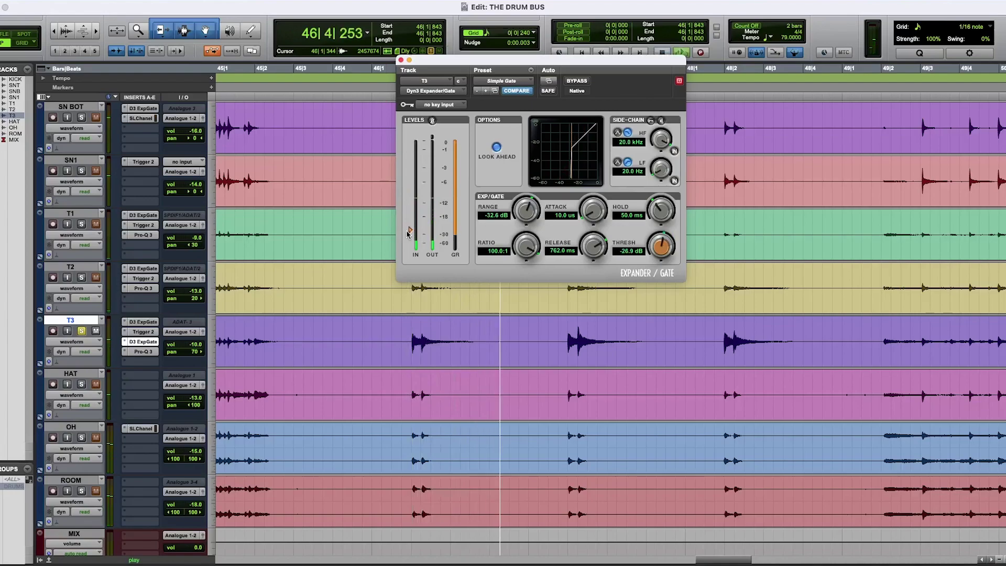
drag(408, 234, 411, 235)
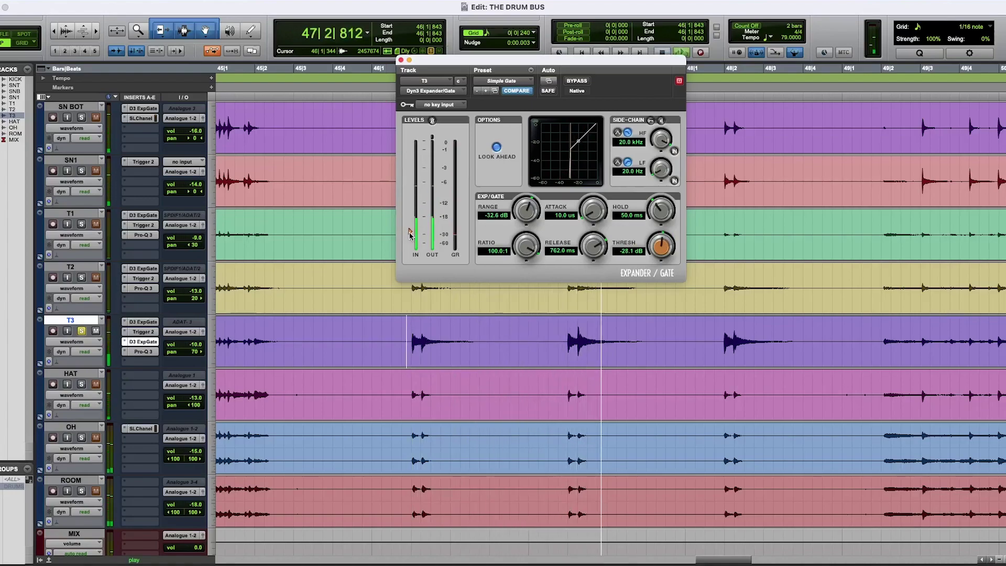
key(space)
A/B the gate with Bypass during playback, then leave it active.
click(576, 82)
key(space)
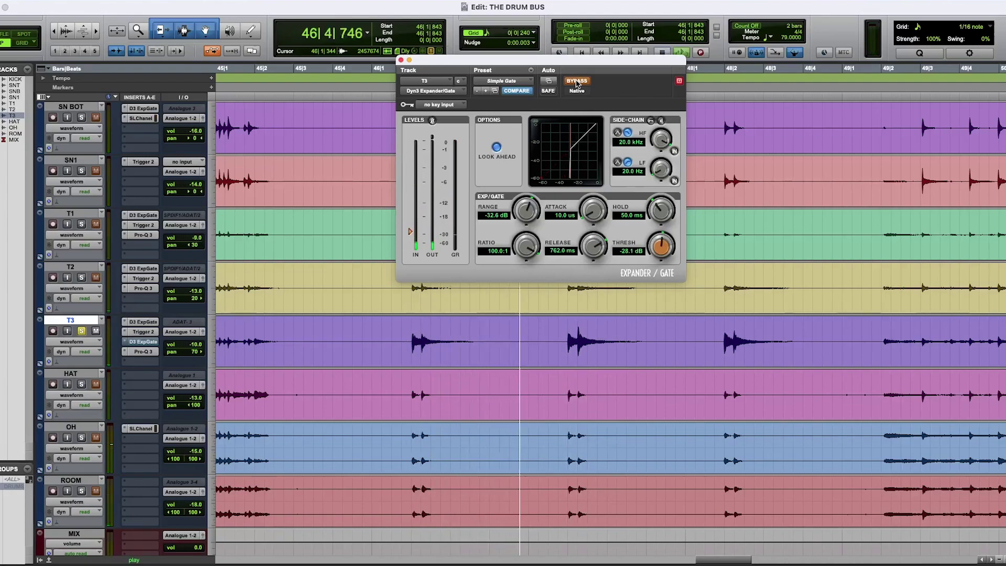
key(space)
click(577, 81)
key(space)
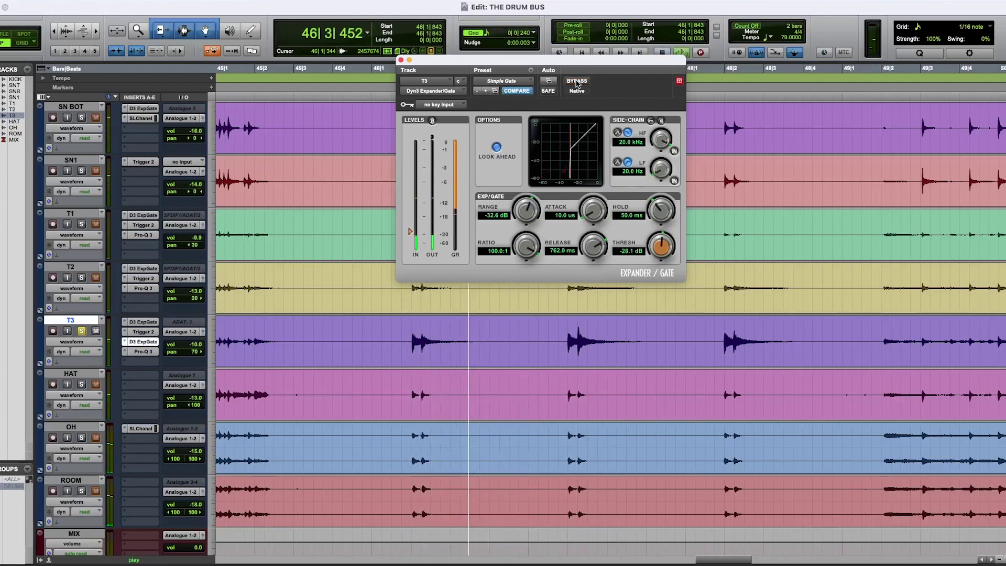
key(space)
Replay the tom passage, zooming out to bars 43–52 and setting the start near bar 43.
key(space)
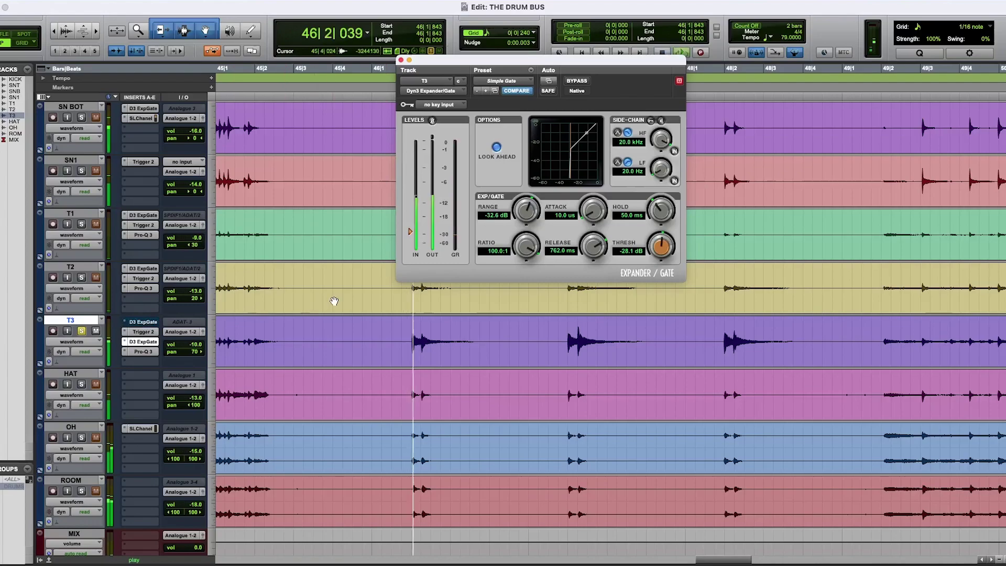
key(space)
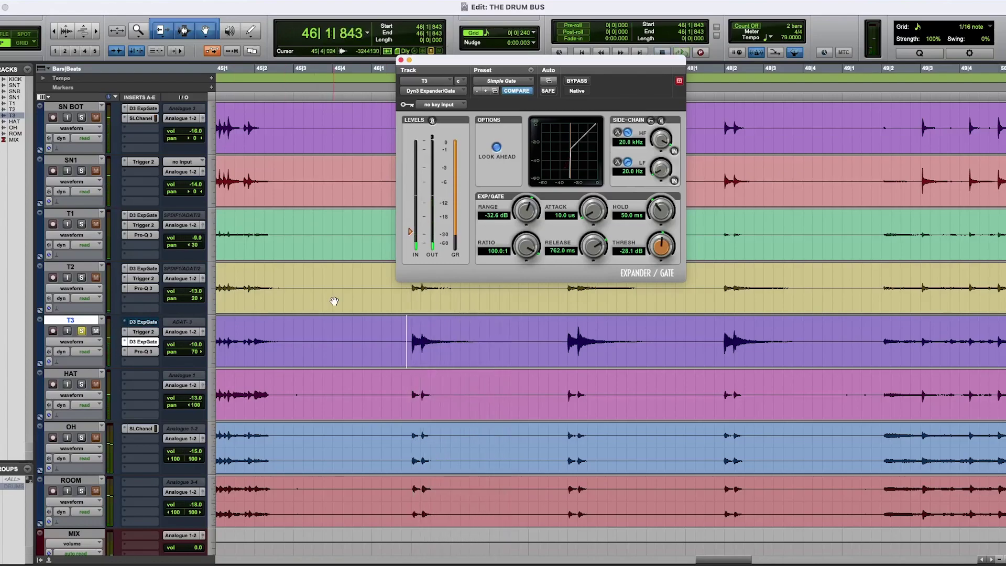
key(space)
key(super+bracketleft)
key(space)
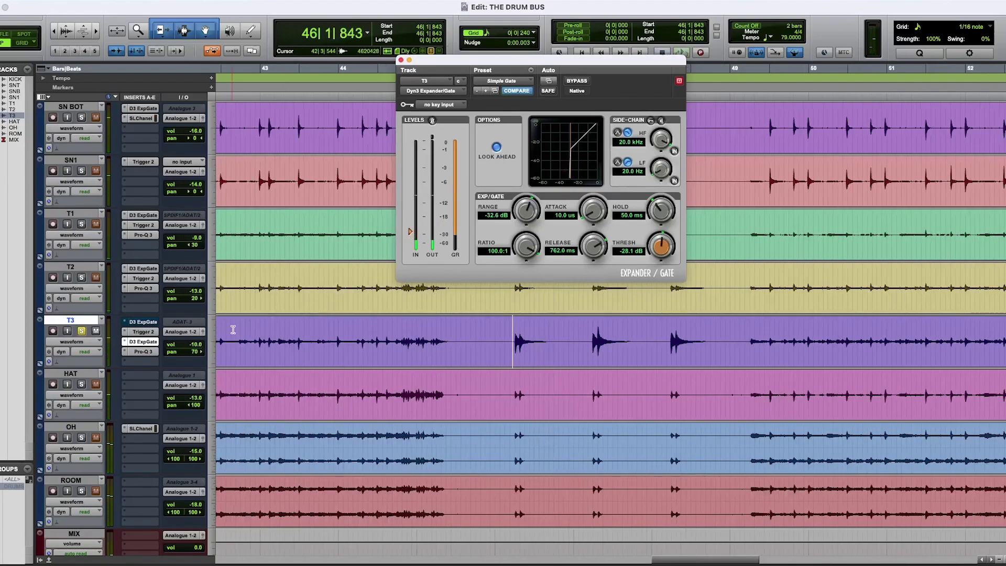
click(250, 332)
key(space)
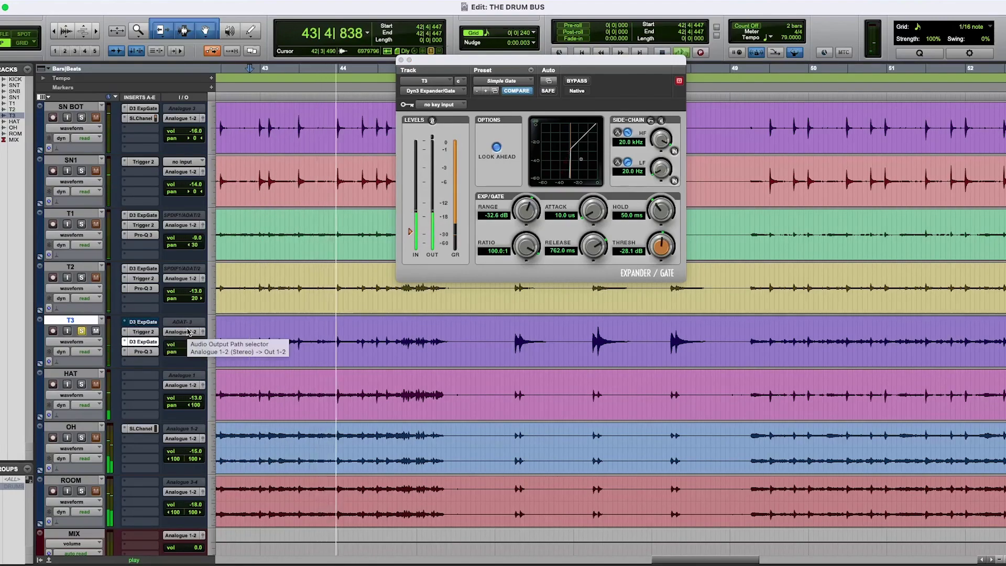
key(space)
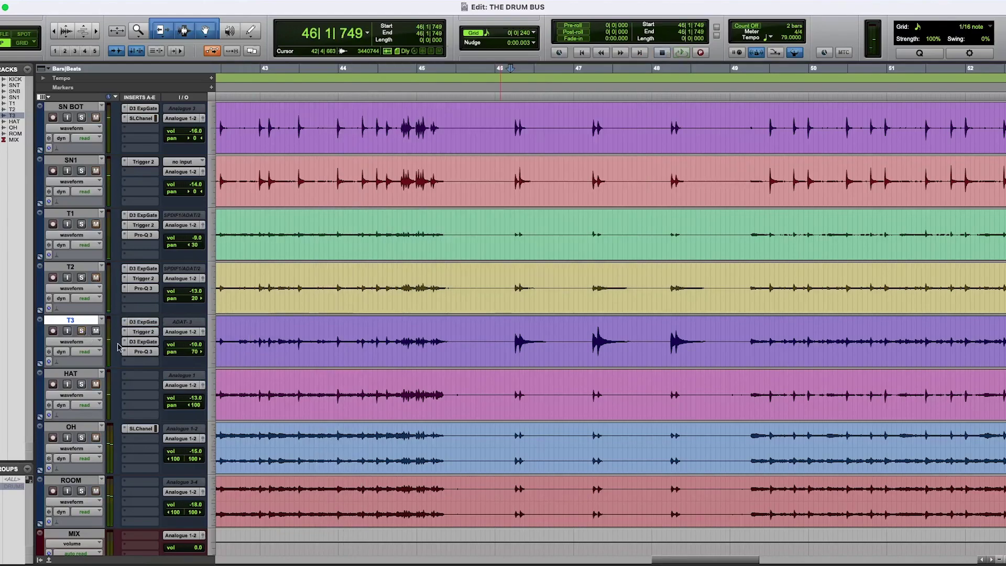
click(137, 342)
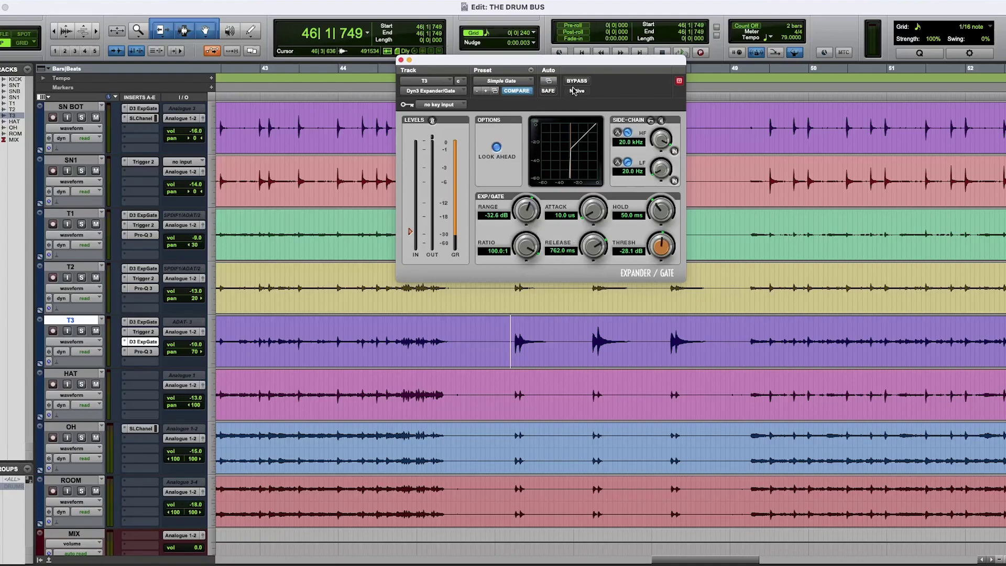
click(577, 81)
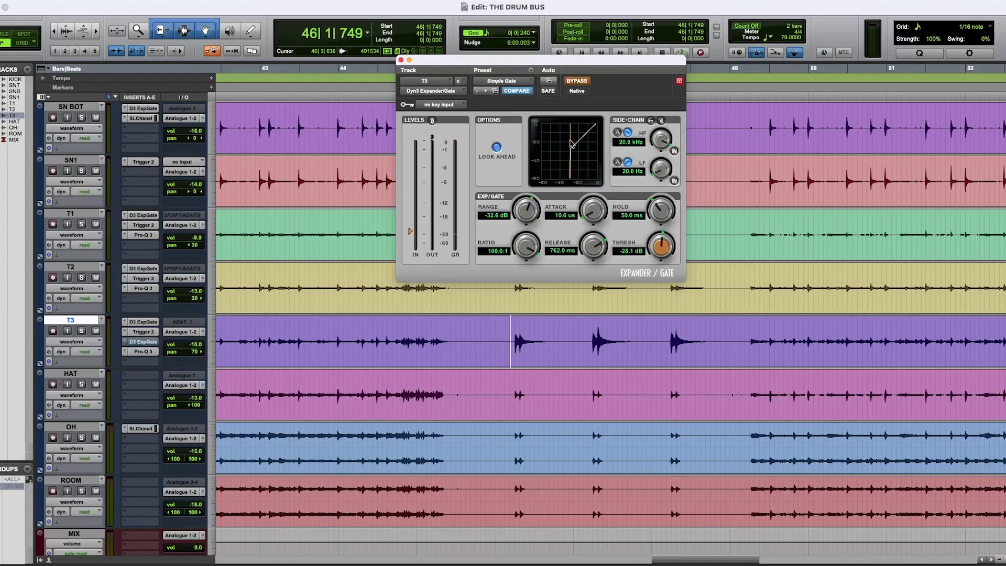
key(space)
key(space)
click(81, 331)
key(space)
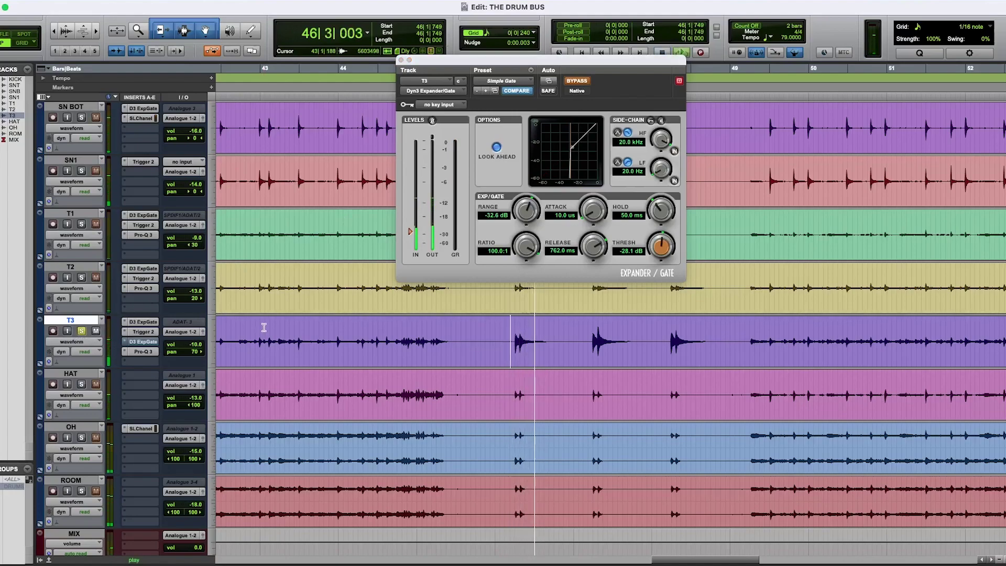
key(space)
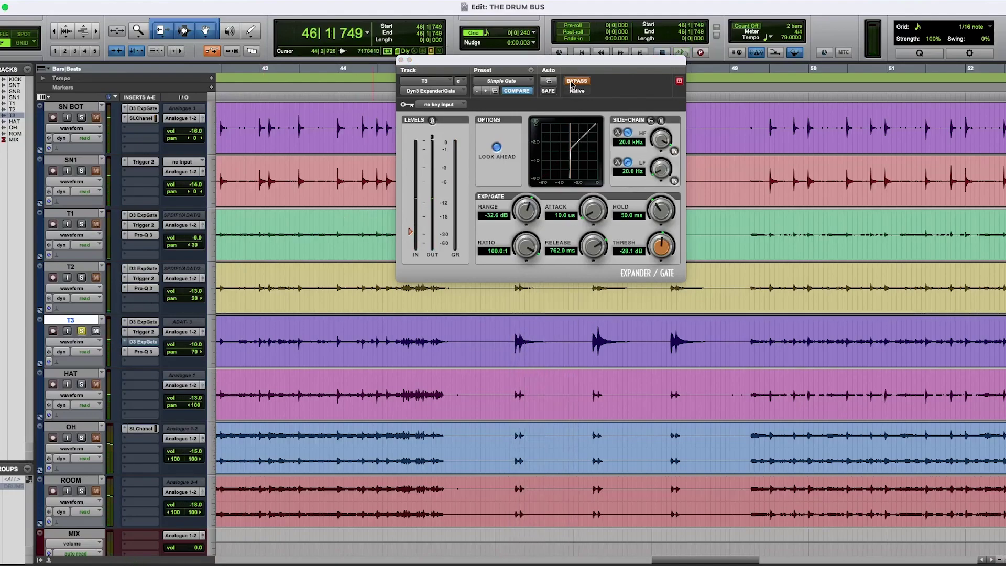
key(space)
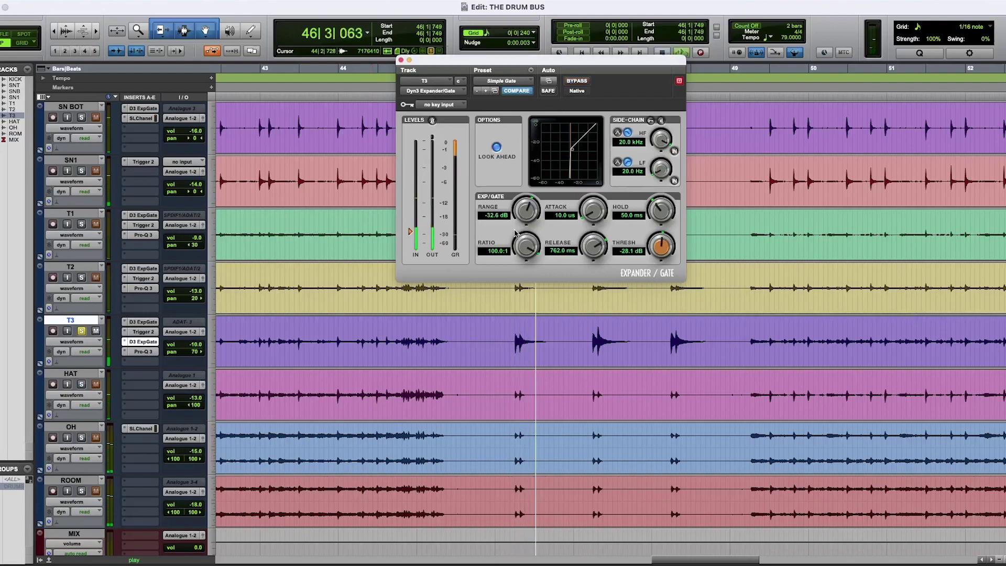
key(space)
key(shift+s)
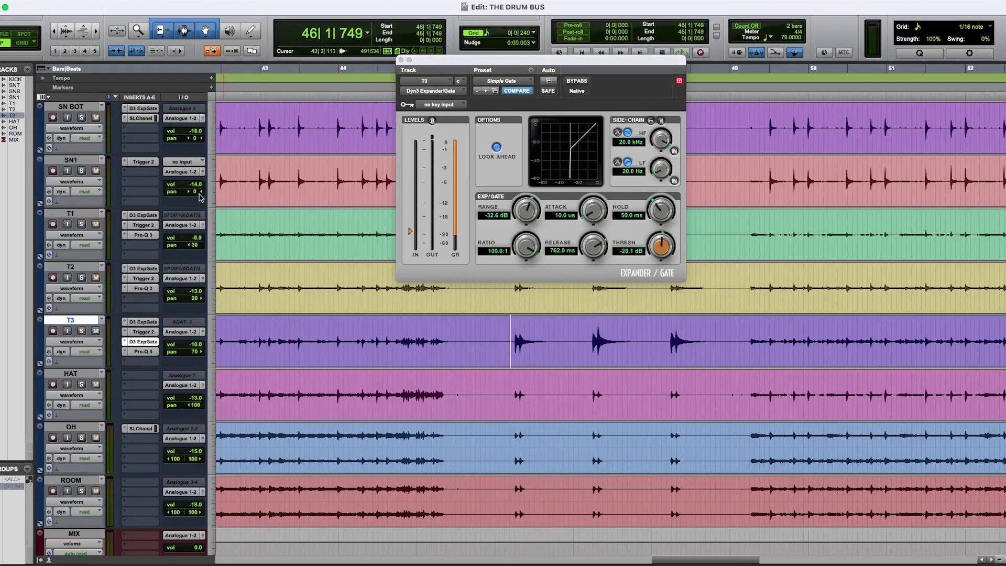
click(400, 59)
key(alt+a)
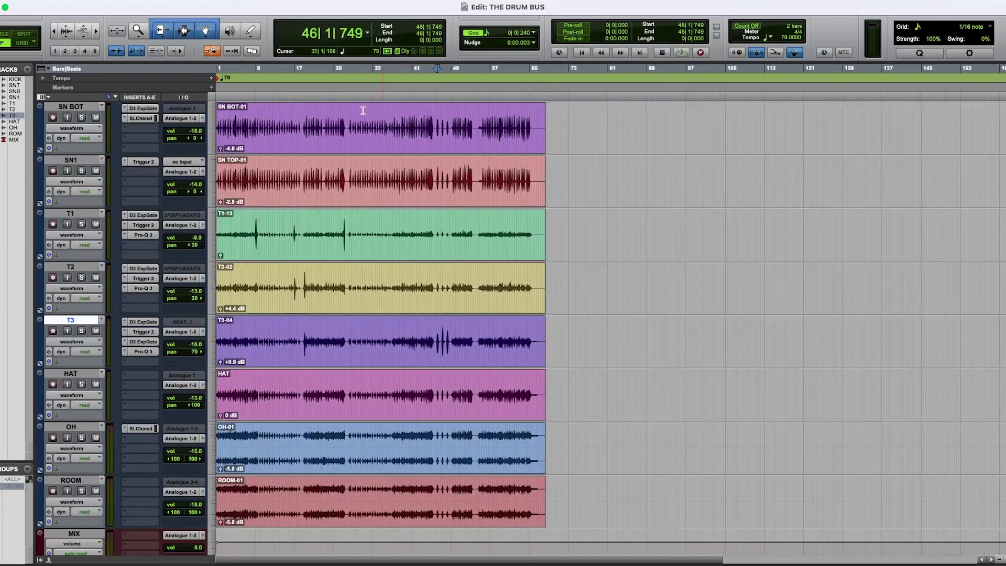
key(t)
key(t)
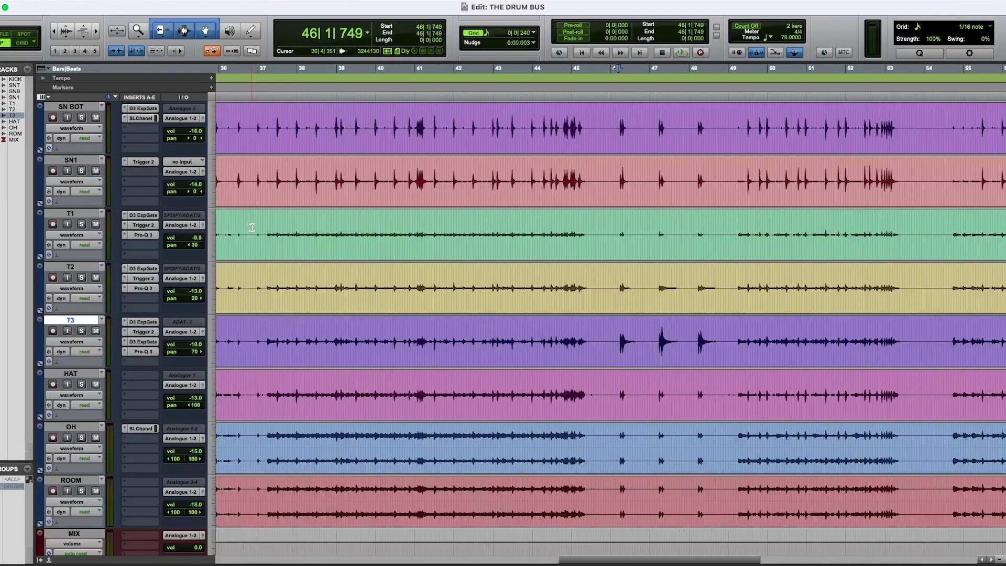
key(r)
key(r)
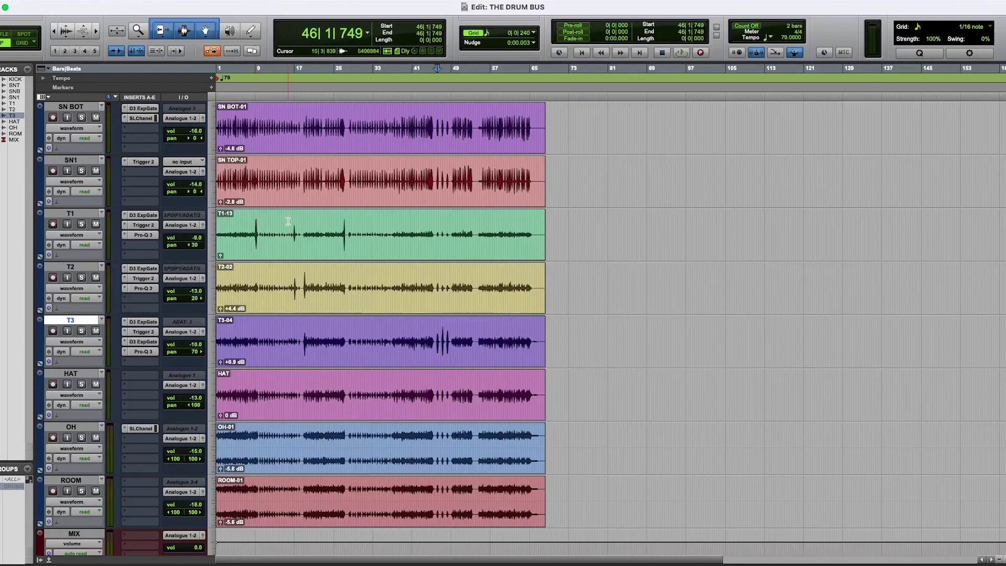
click(285, 224)
key(t)
key(t)
key(t)
key(t)
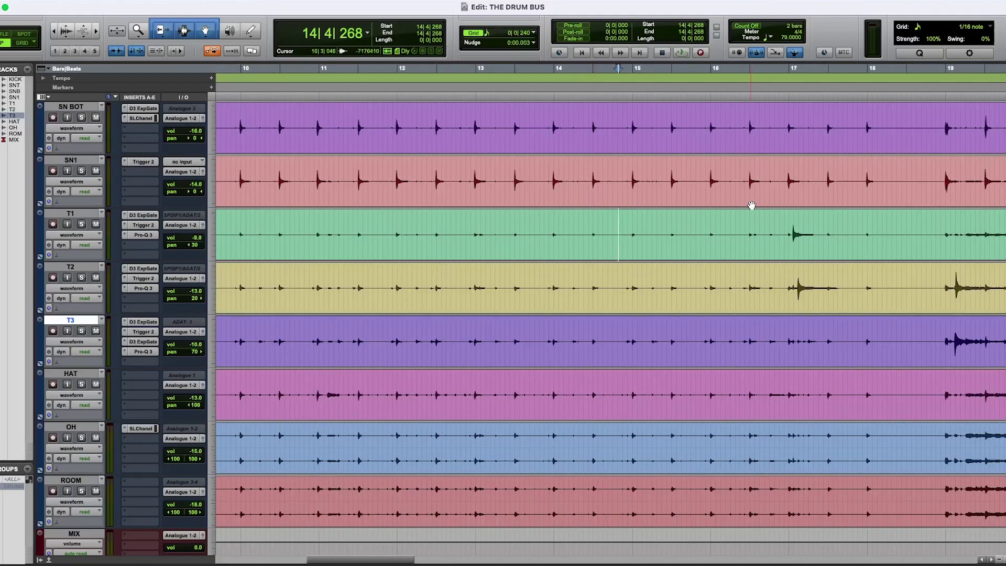
drag(589, 113, 916, 294)
scroll(564, 189, up, 5)
scroll(539, 181, right, 5)
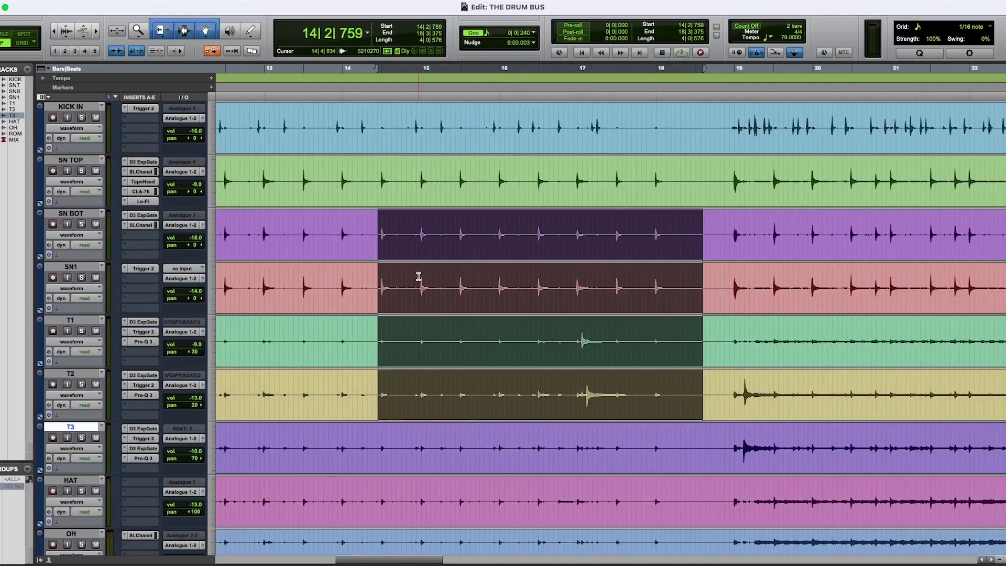
key(space)
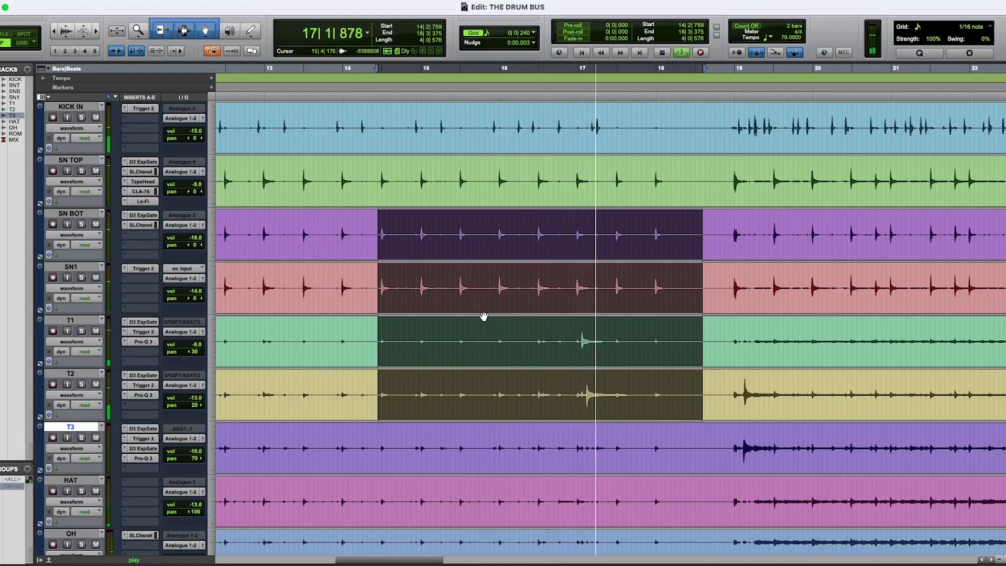
key(space)
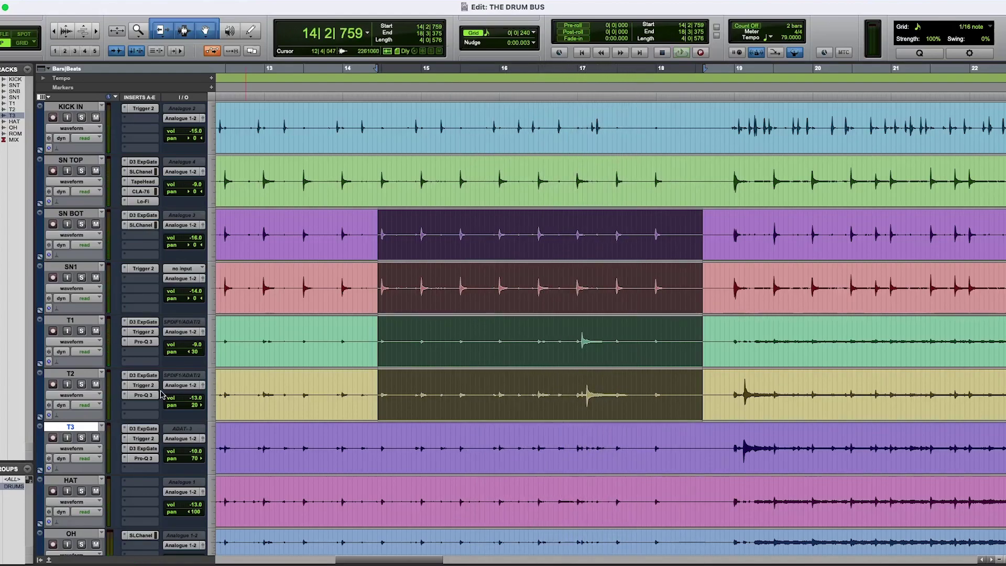
key(super+bracketleft)
click(281, 113)
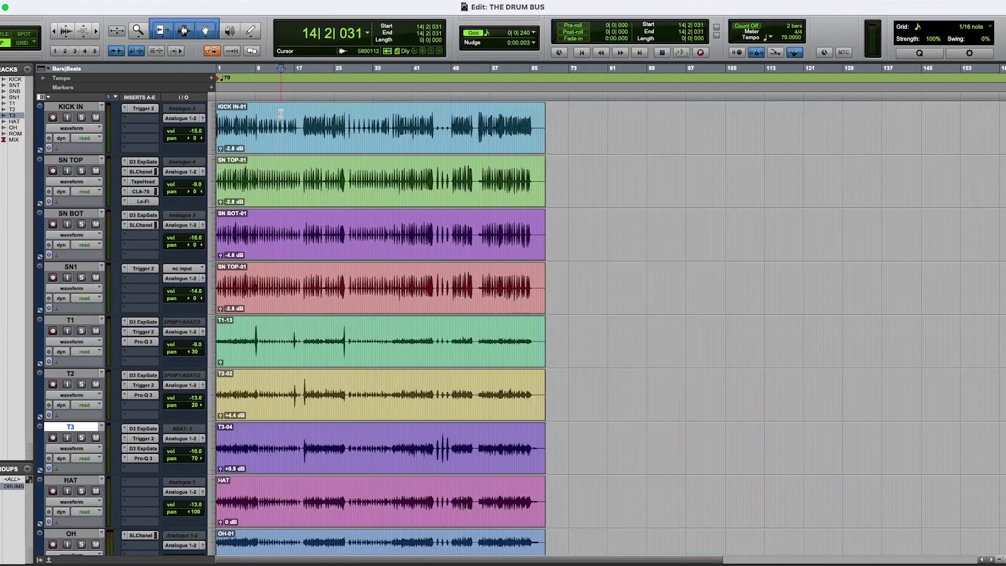